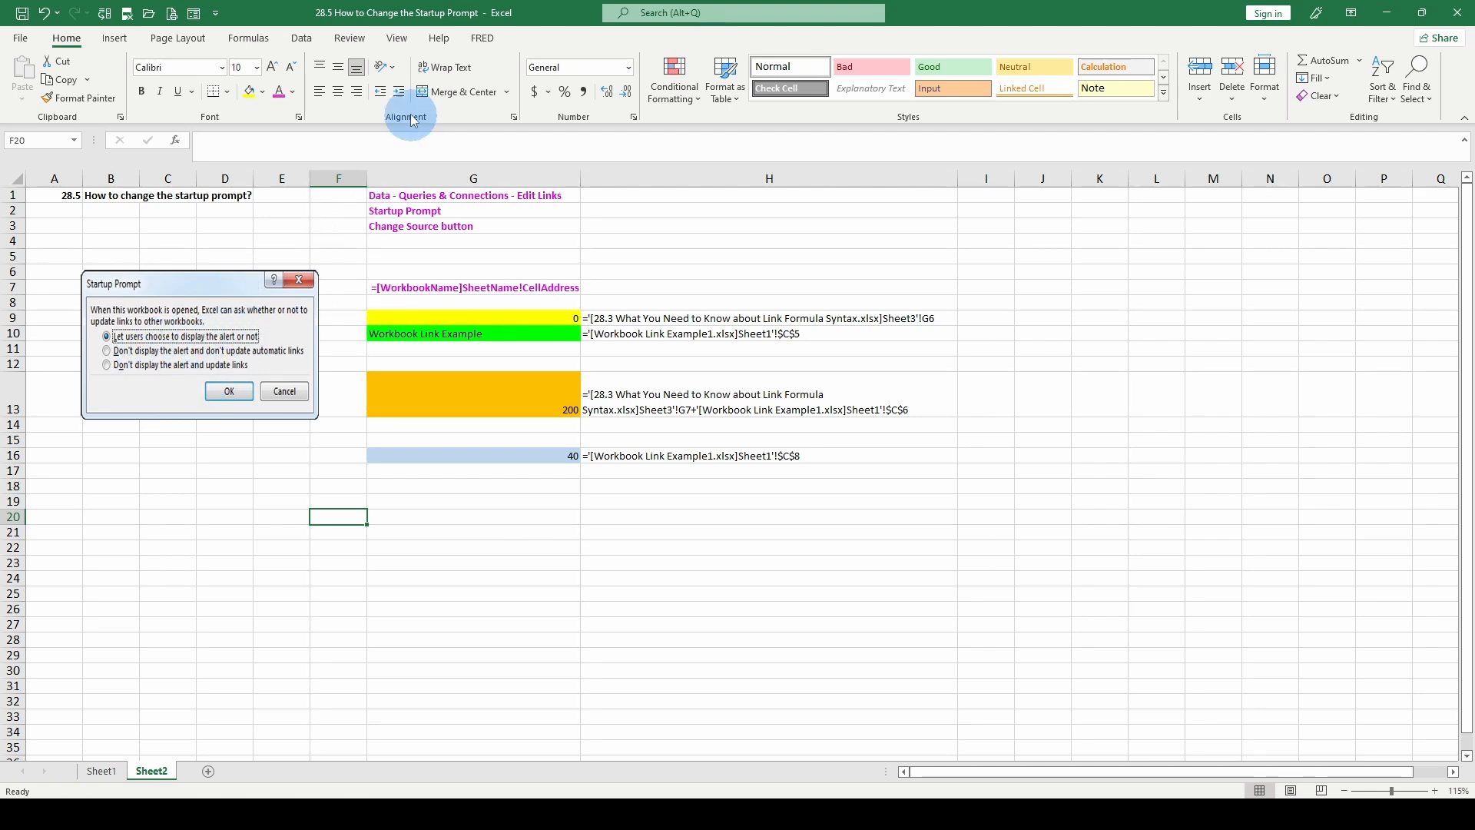
Step: Review the startup prompt options for the workbook's external links, leaving the current option unchanged
click(301, 37)
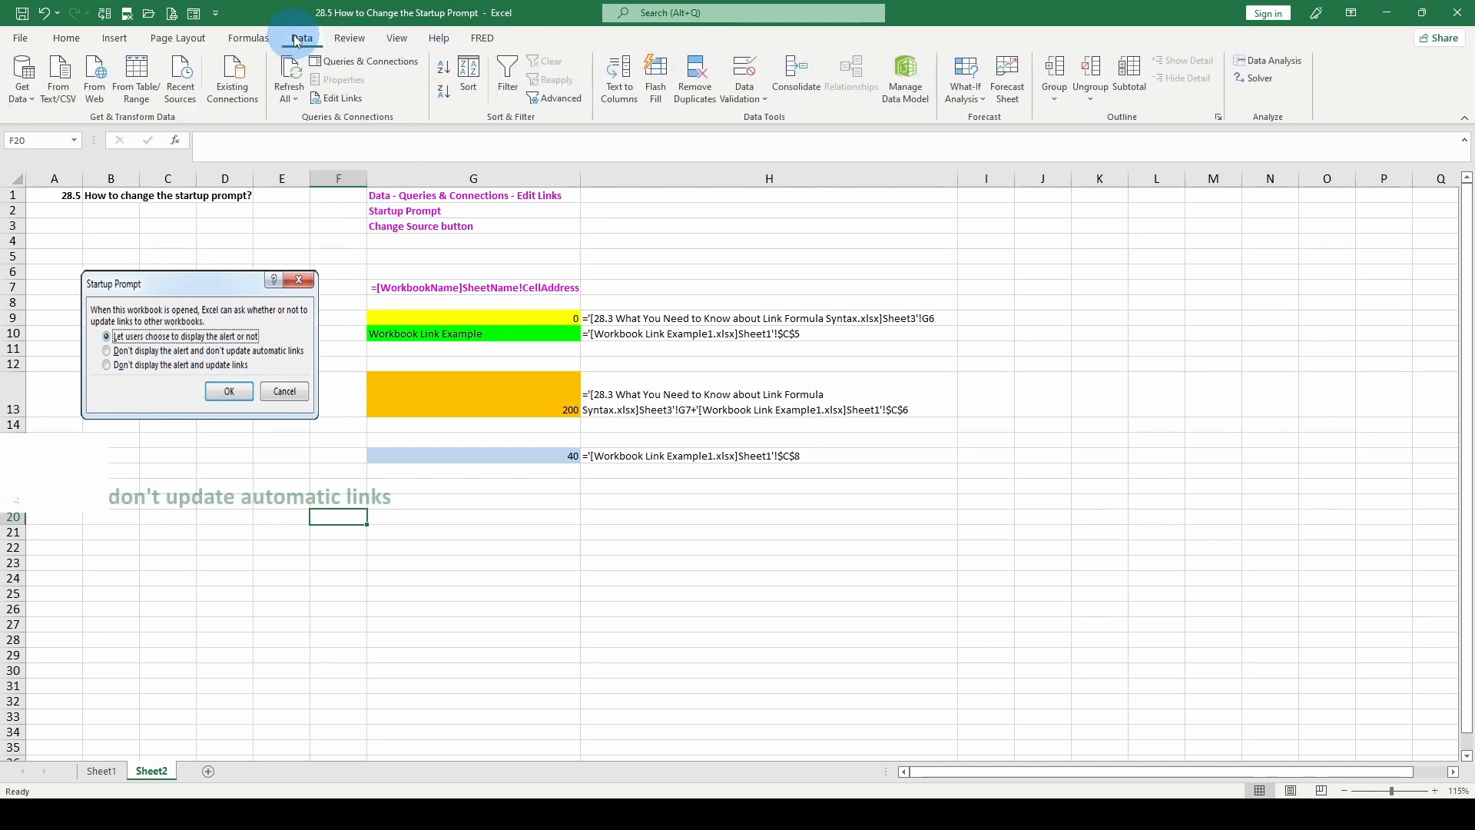
click(336, 98)
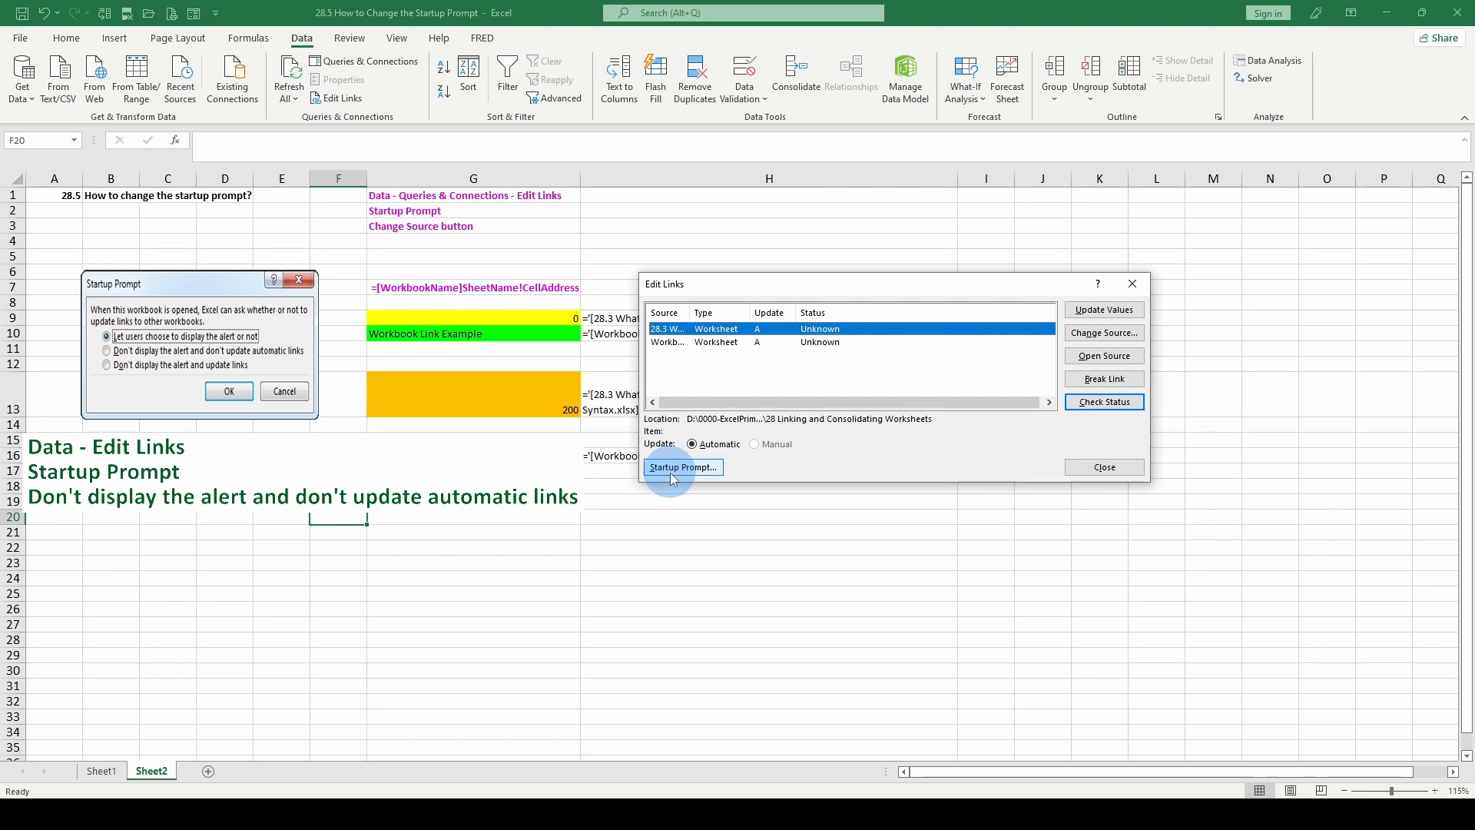
click(670, 470)
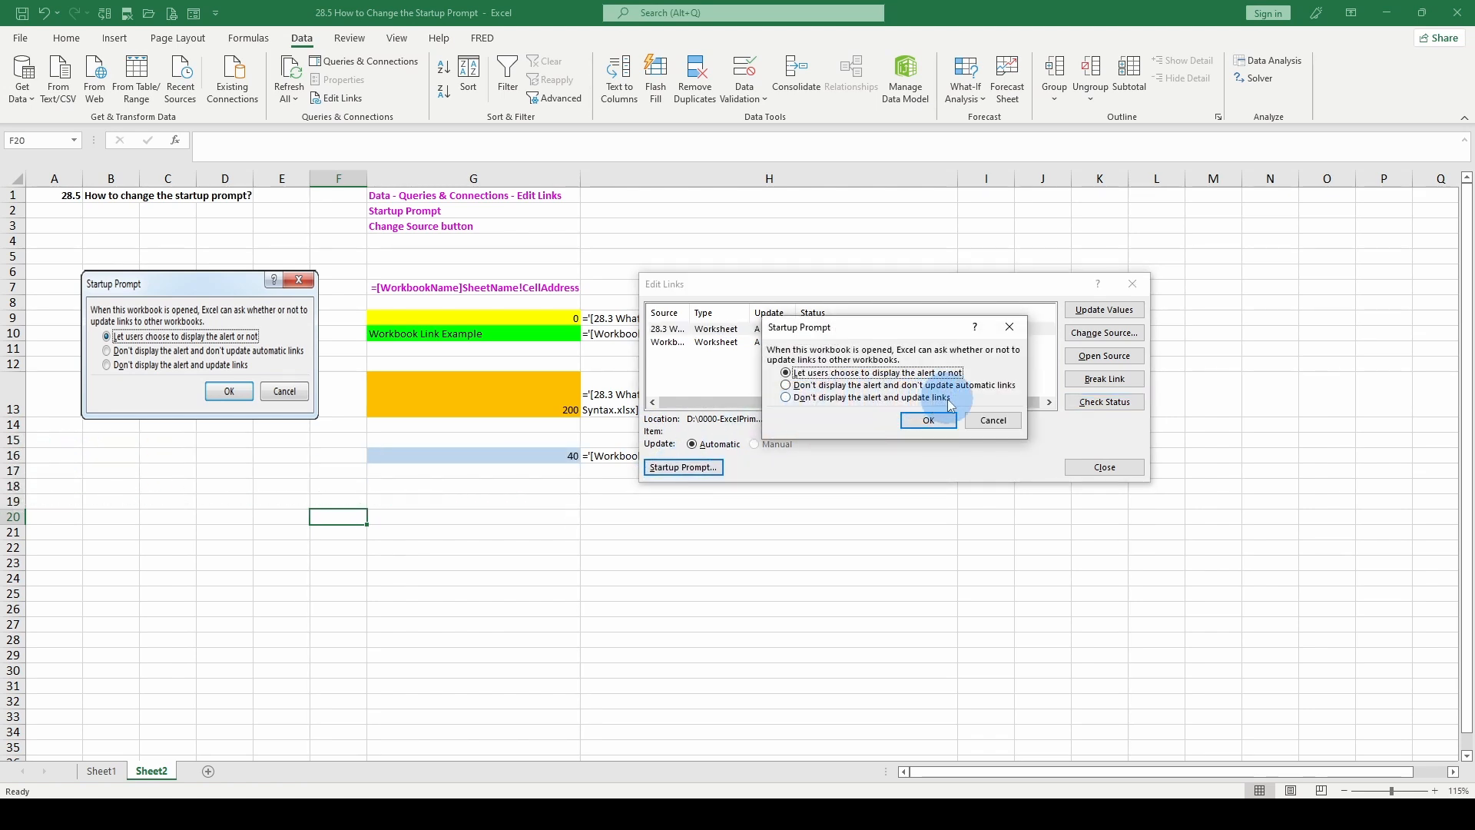
click(1010, 327)
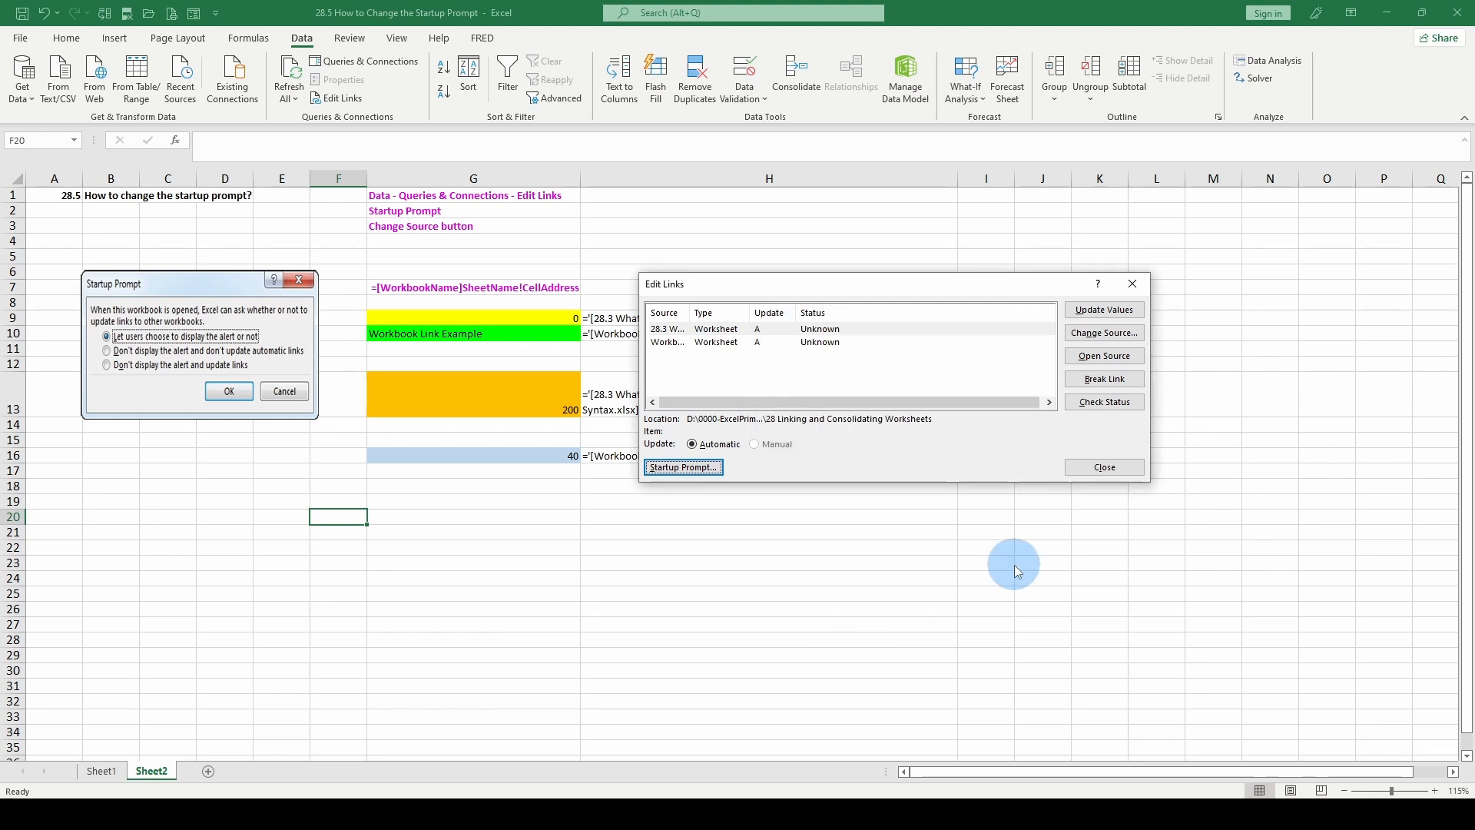
click(1125, 278)
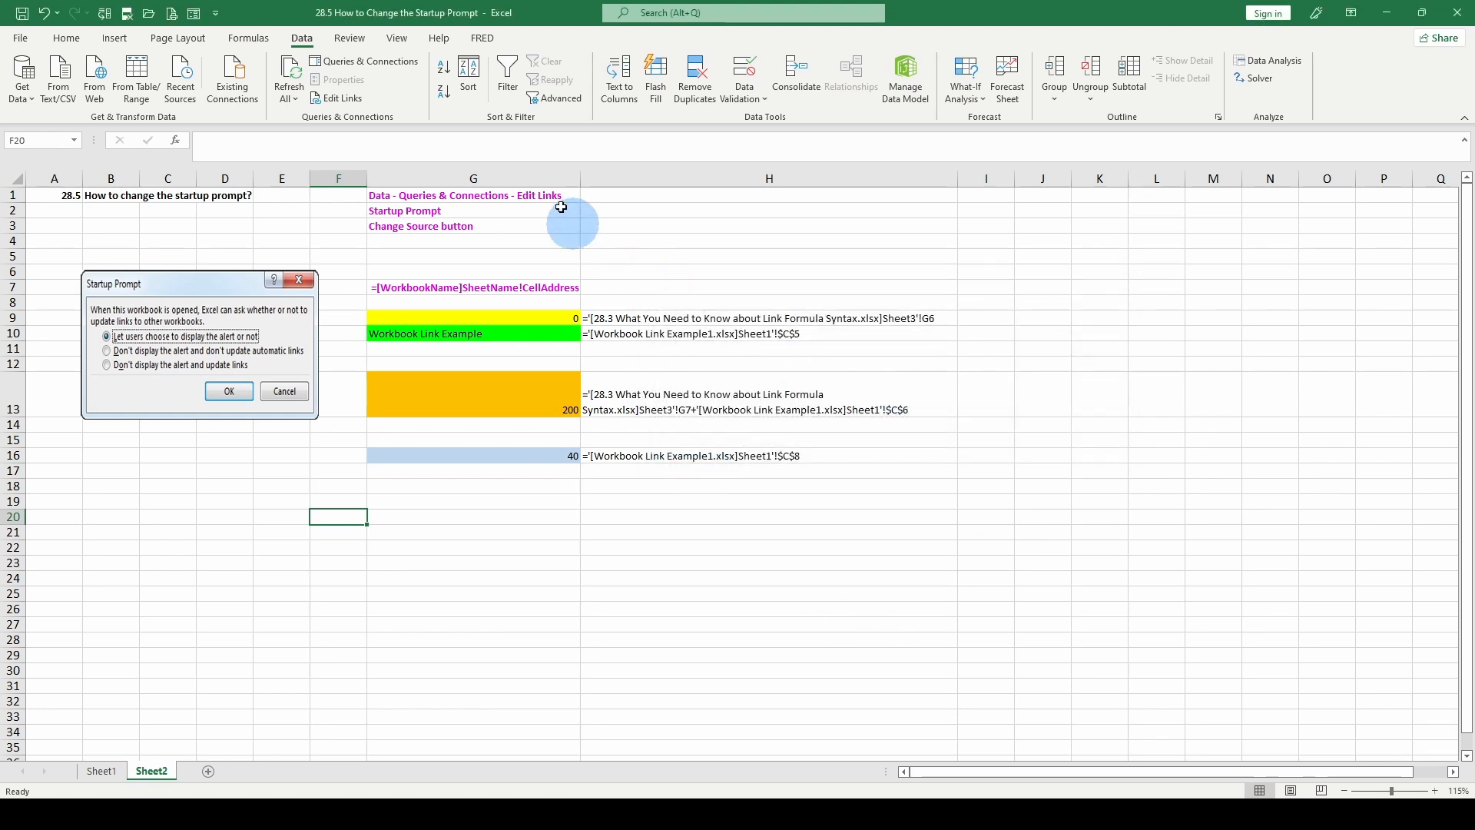
Step: Update the values of both linked source workbooks, the 28.3 link formula syntax file and Workbook Link Example1.xlsx
click(335, 100)
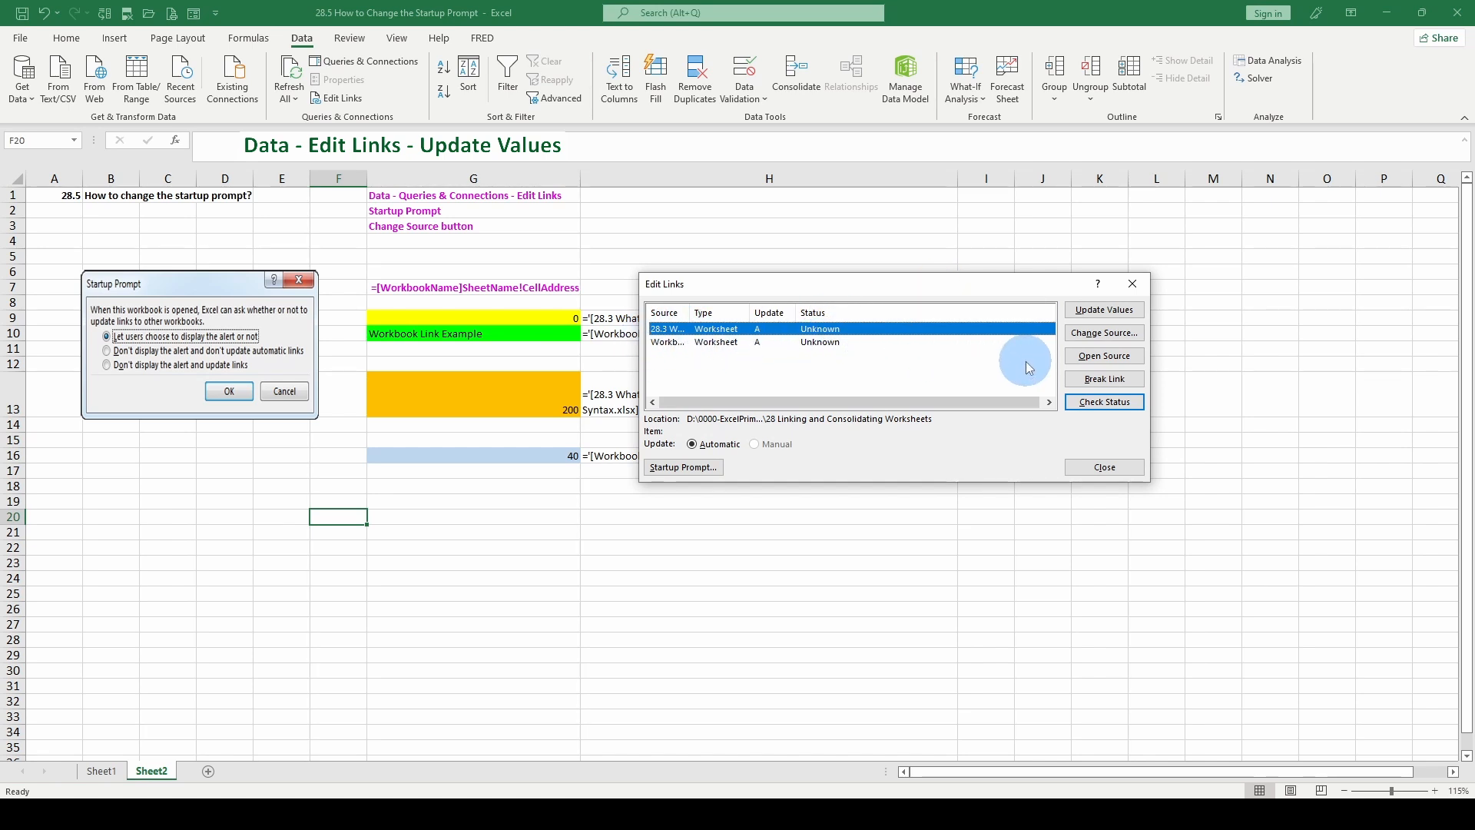
click(1100, 310)
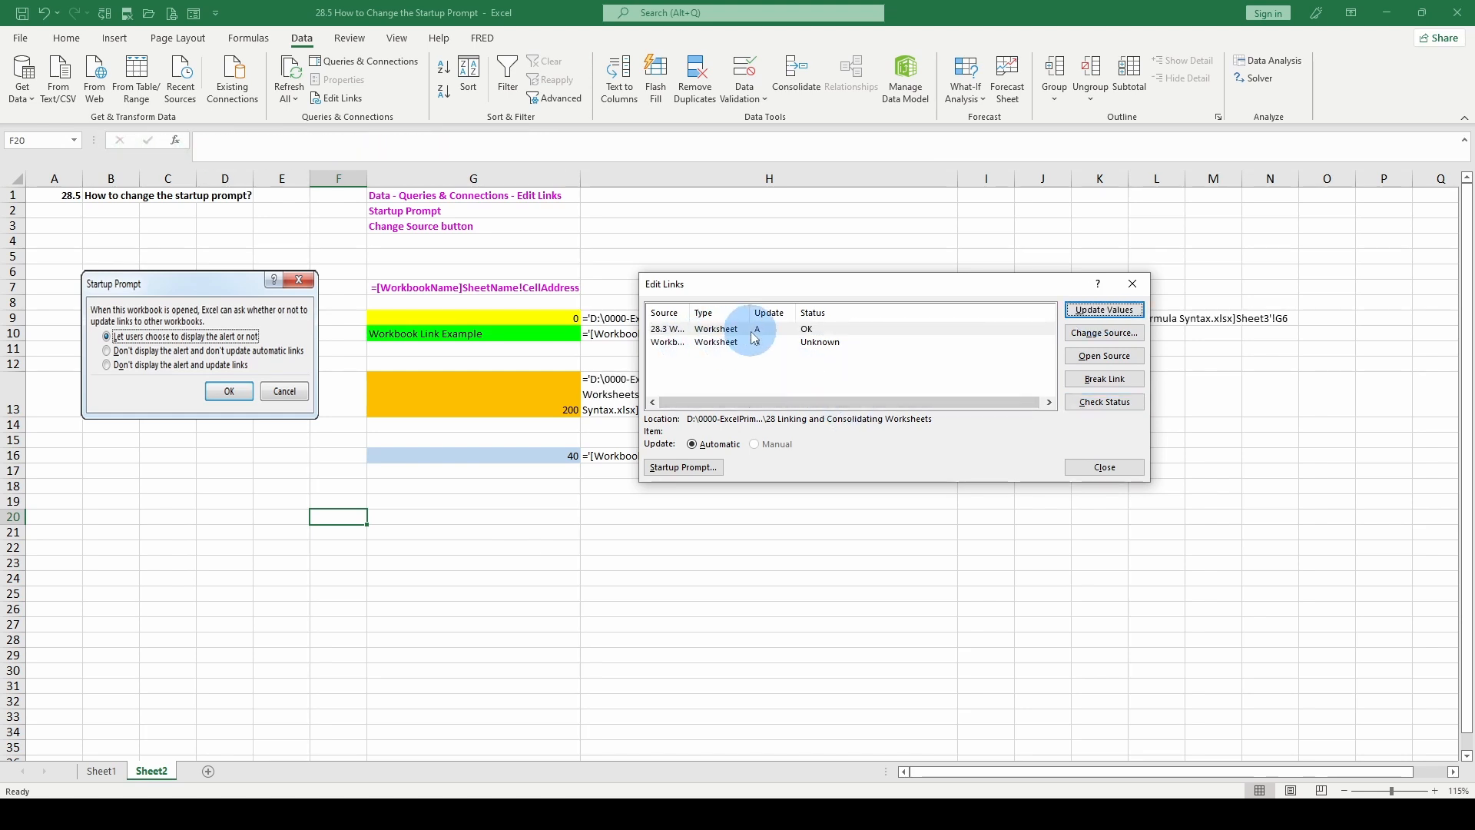
click(714, 343)
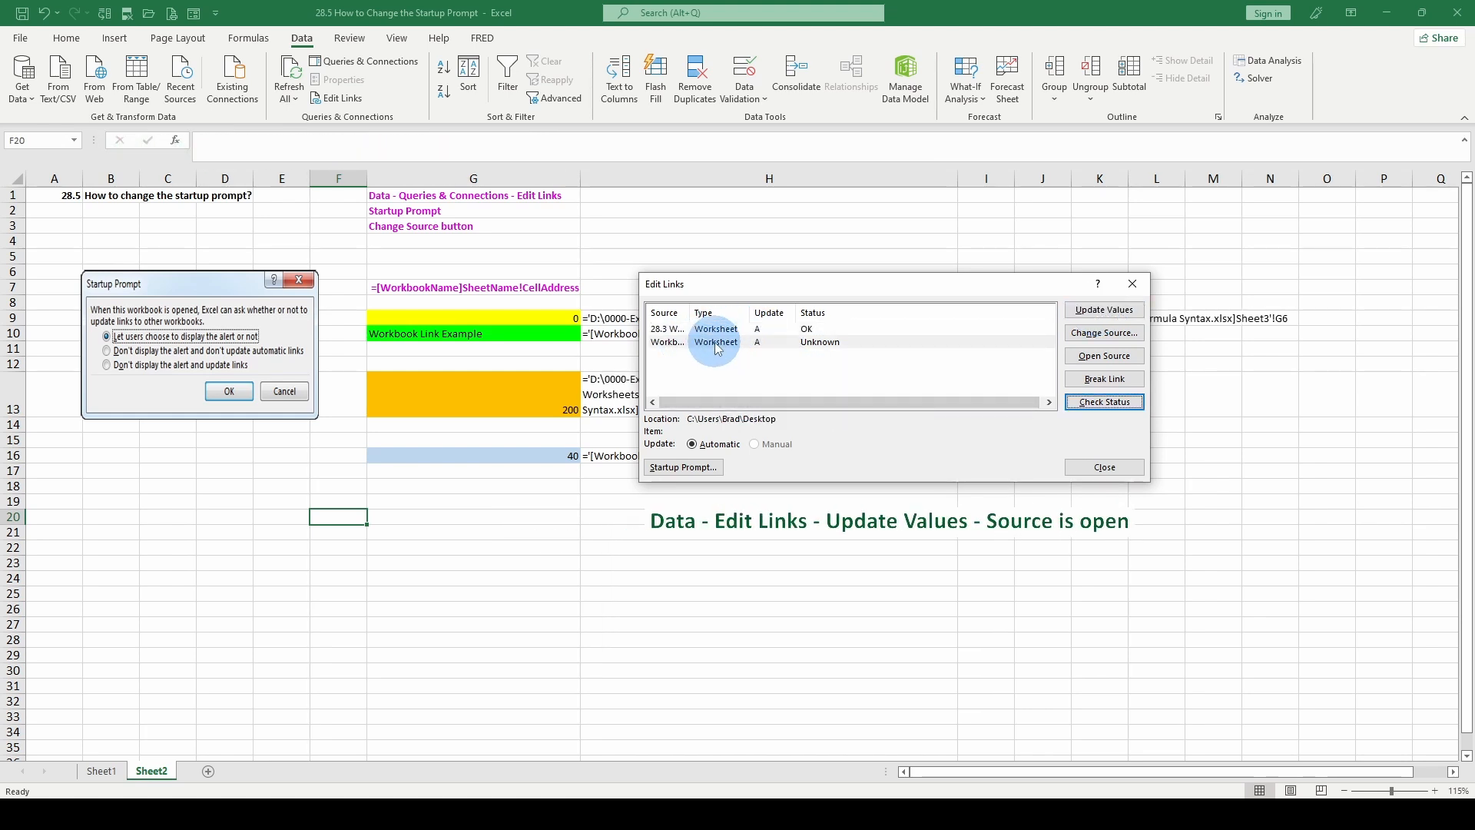
click(1095, 312)
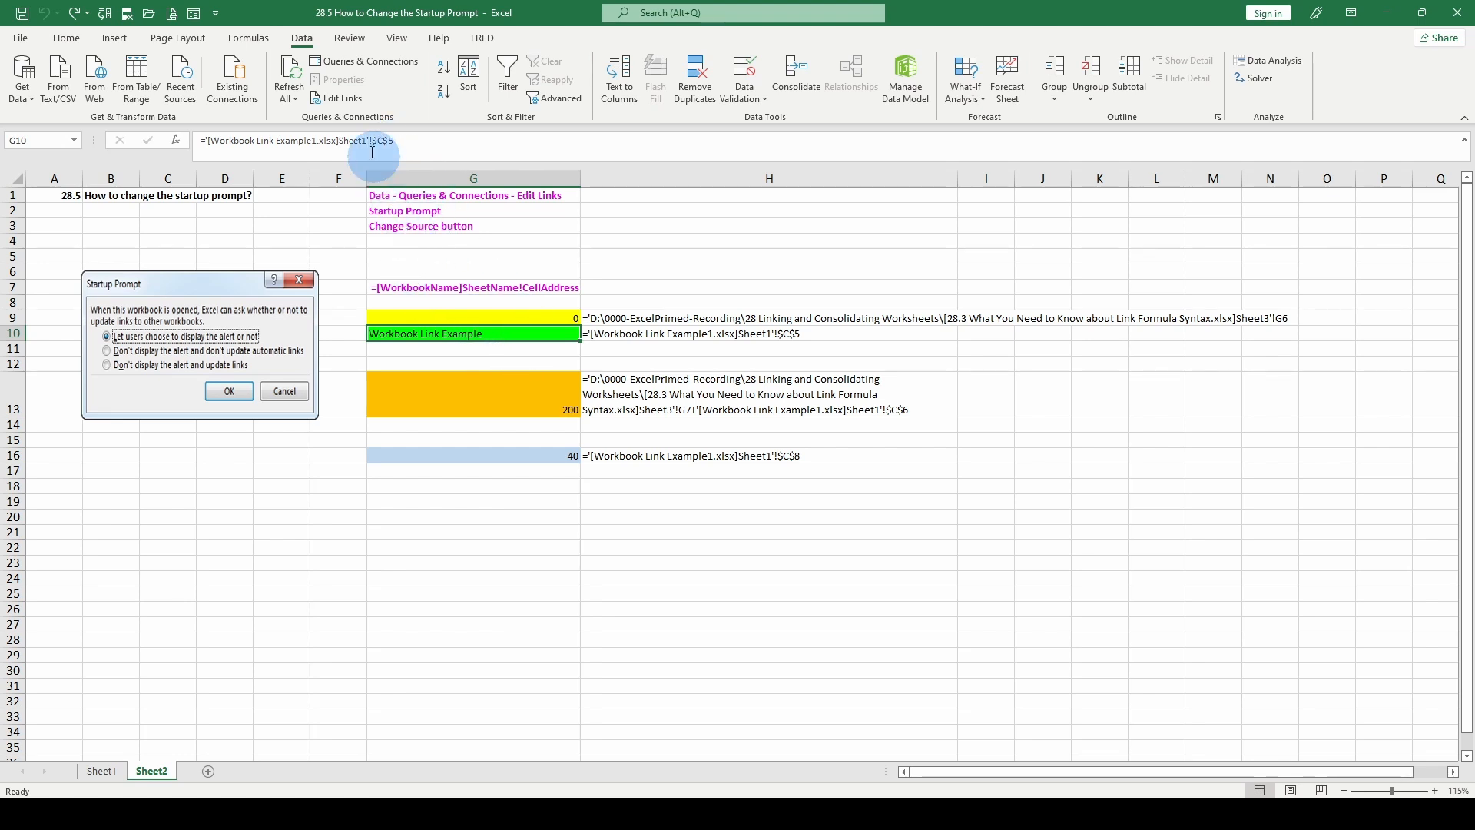
Step: Change the source of the Workbook Link Example1.xlsx link to the Book1 file on the Desktop
click(332, 97)
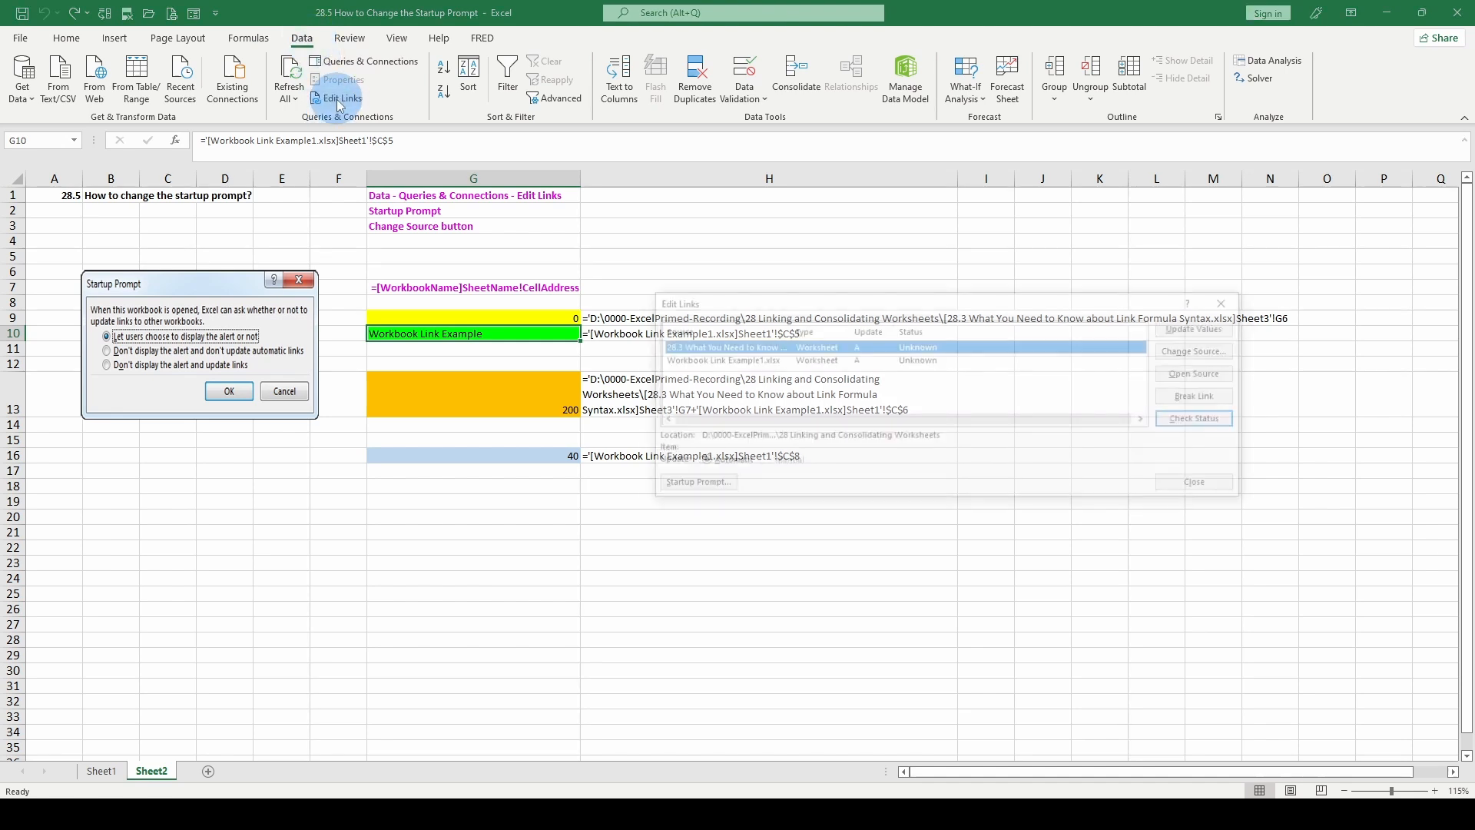
click(676, 361)
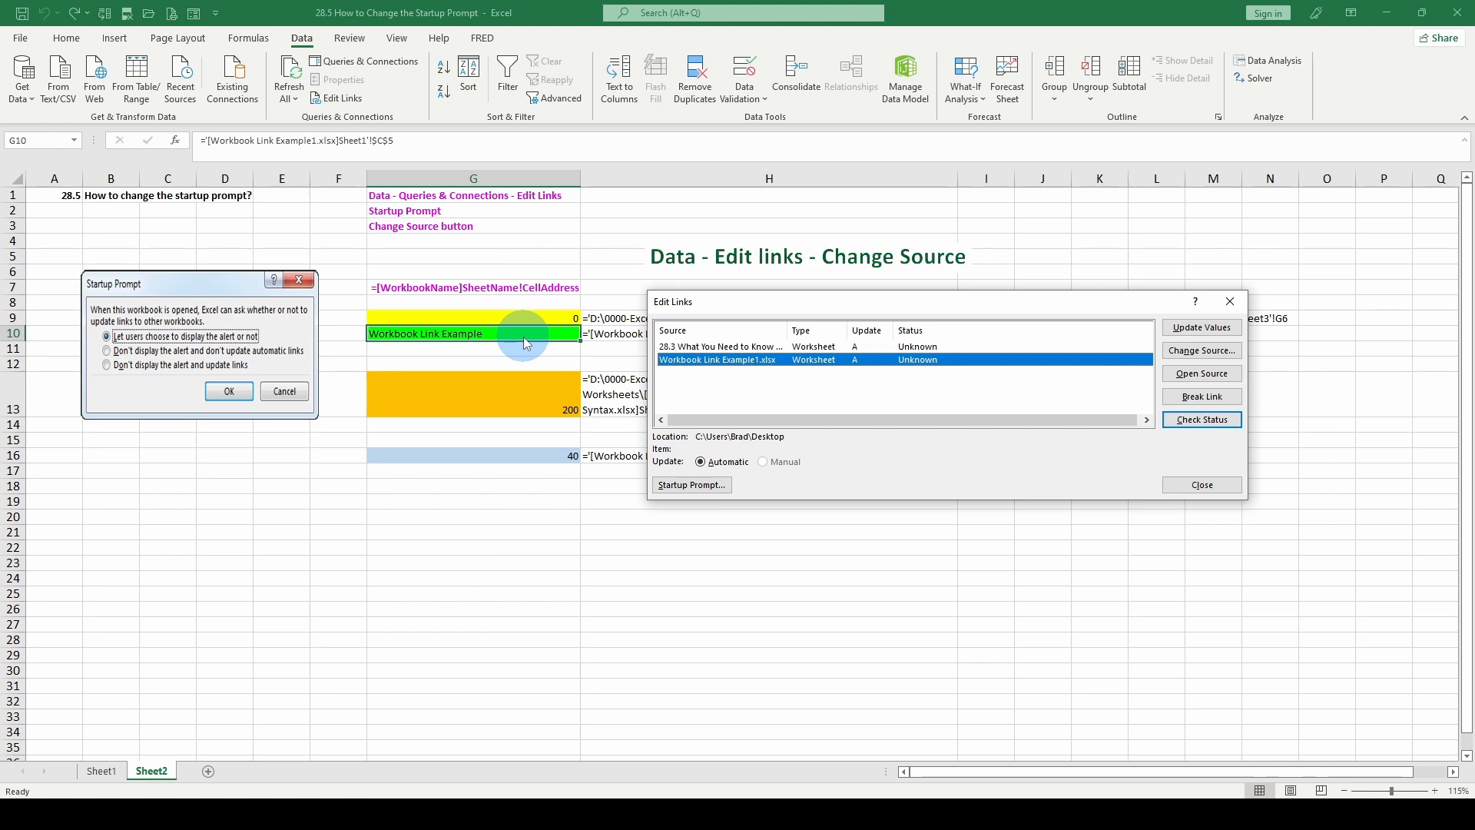
click(1206, 352)
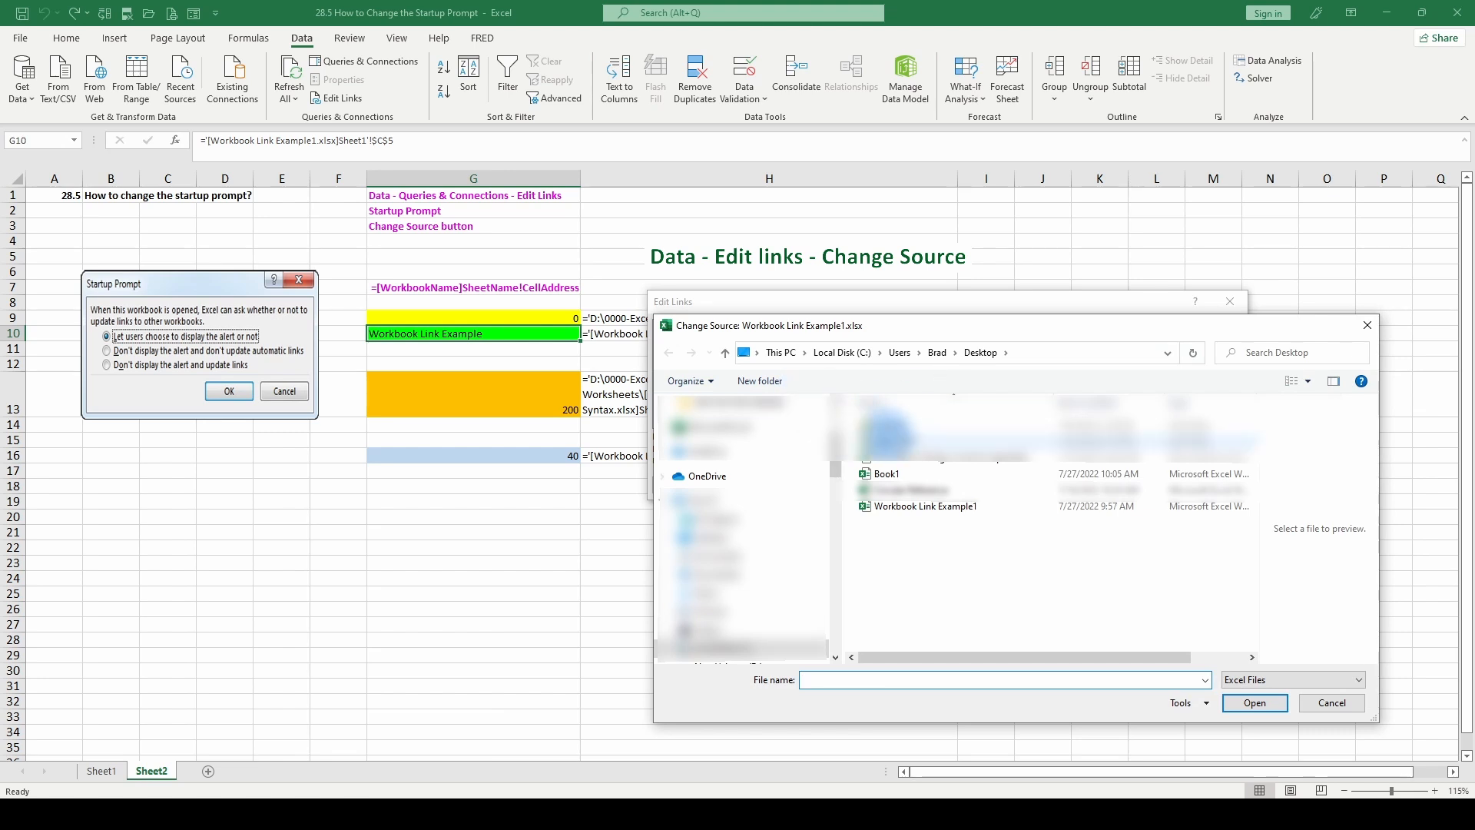
click(891, 474)
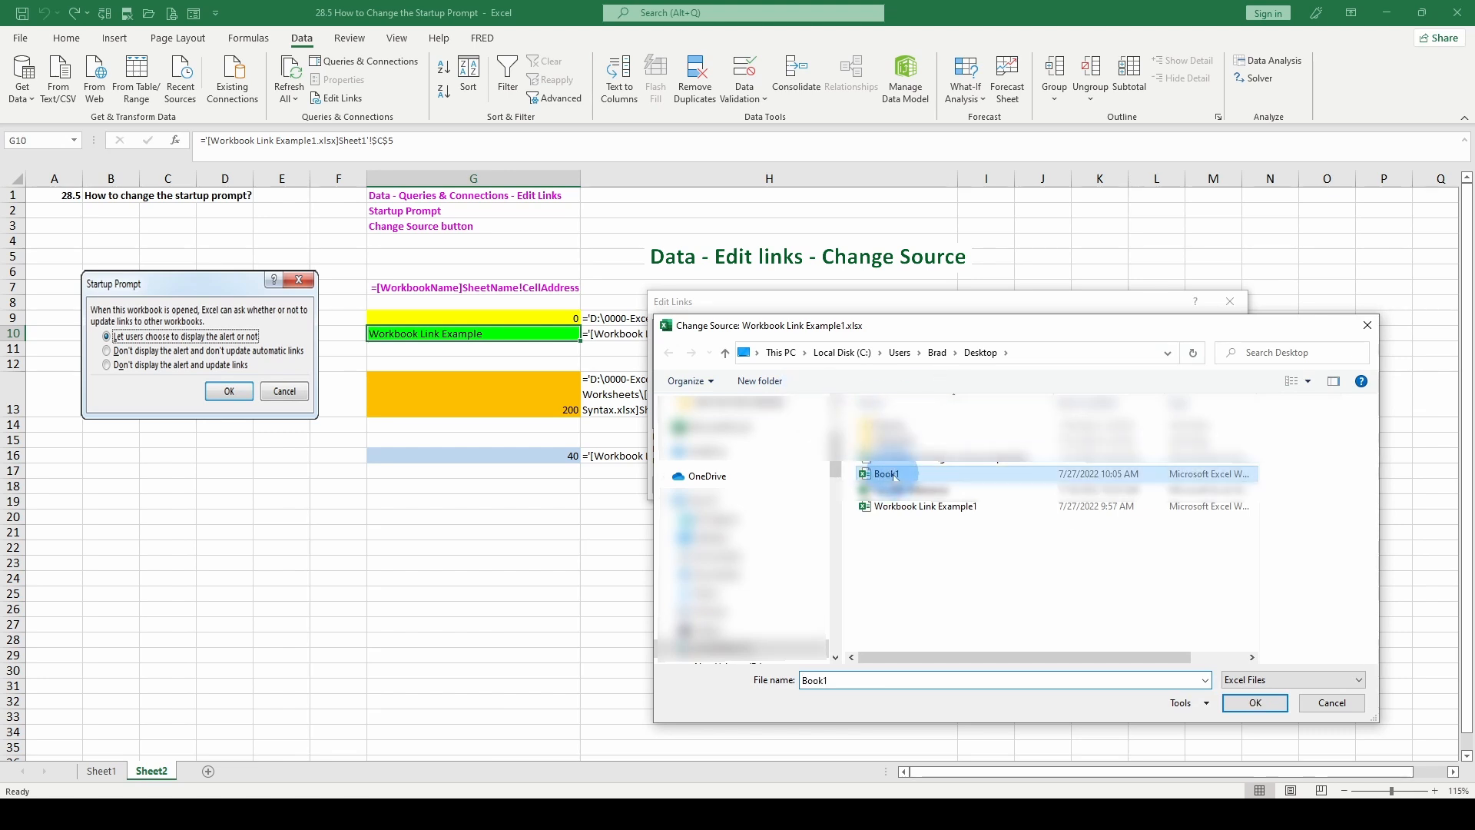
click(1252, 701)
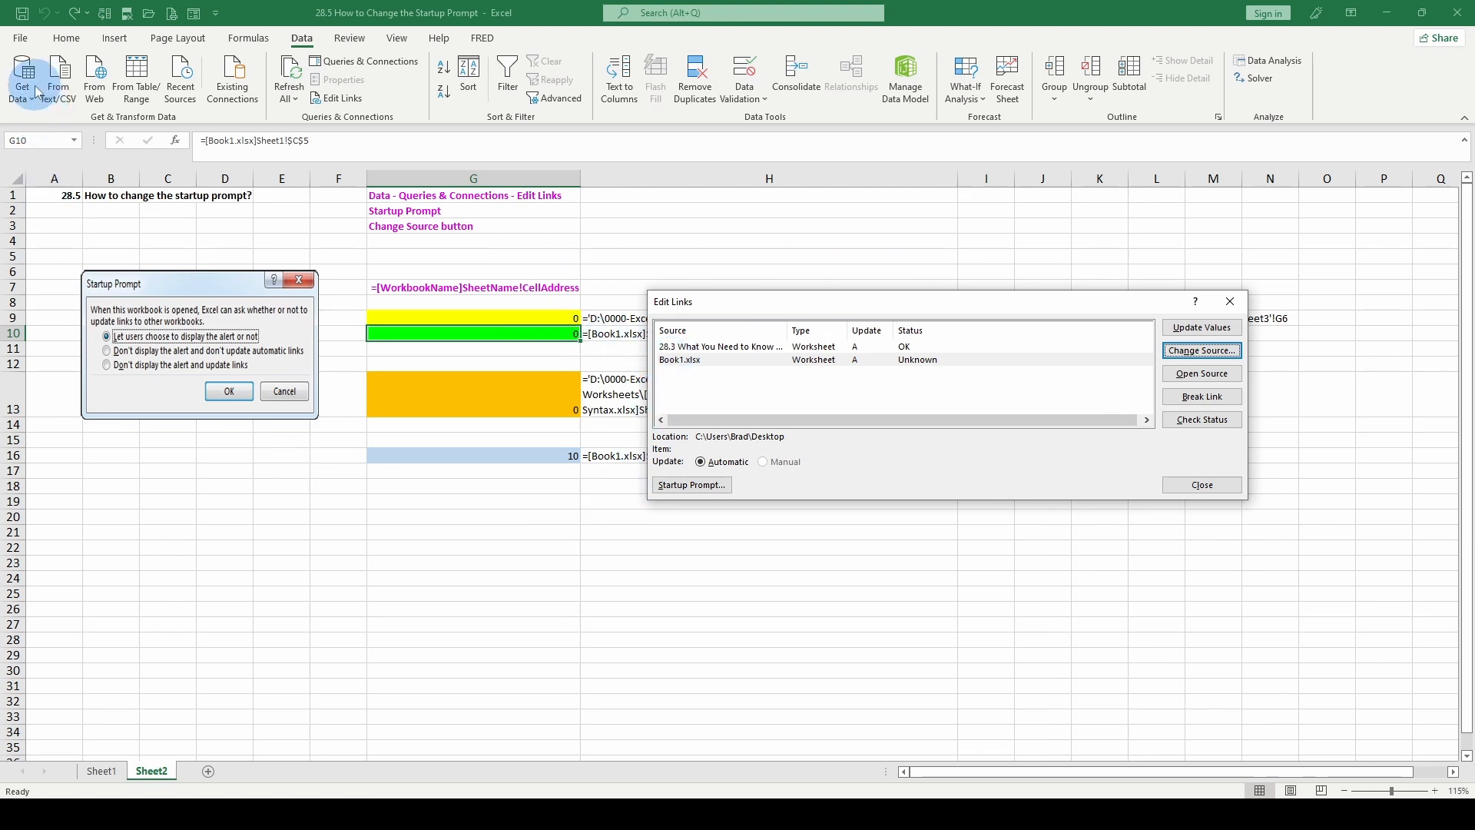
click(1202, 485)
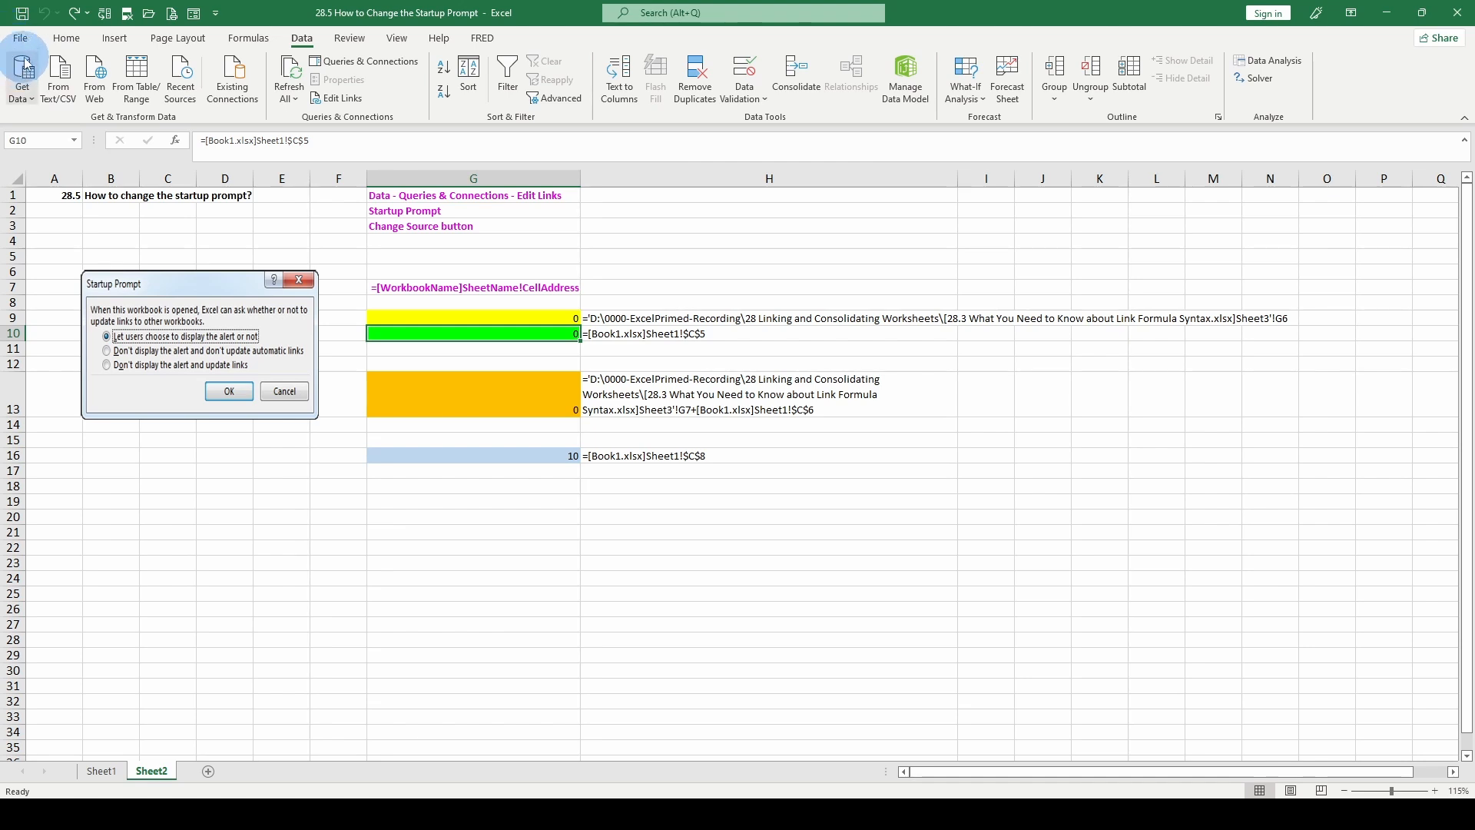
Step: Open the Book1 workbook and enter "Now we have something here" in cell C5 of Sheet1
click(20, 37)
click(181, 356)
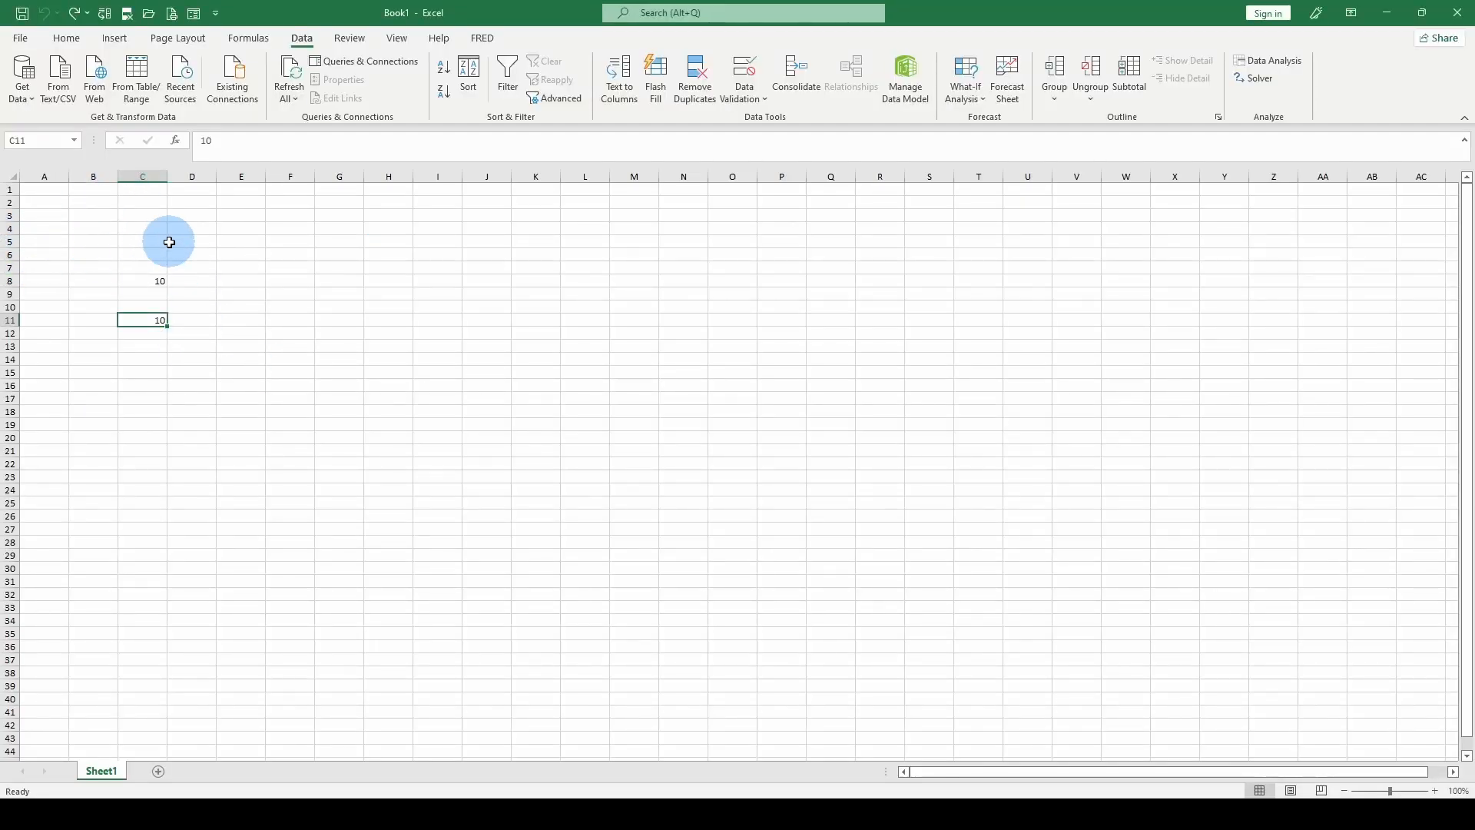
click(149, 243)
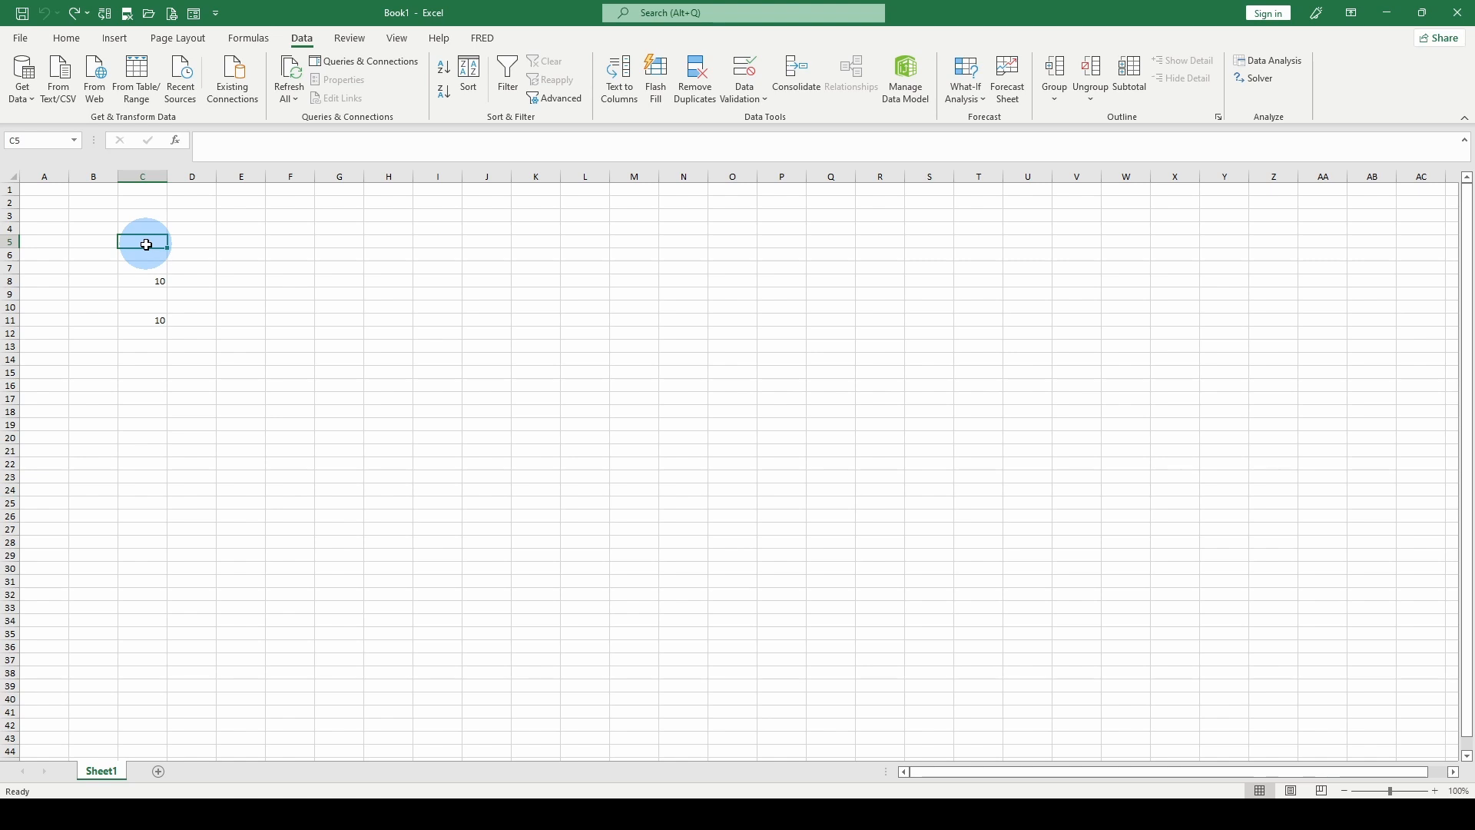
text(N)
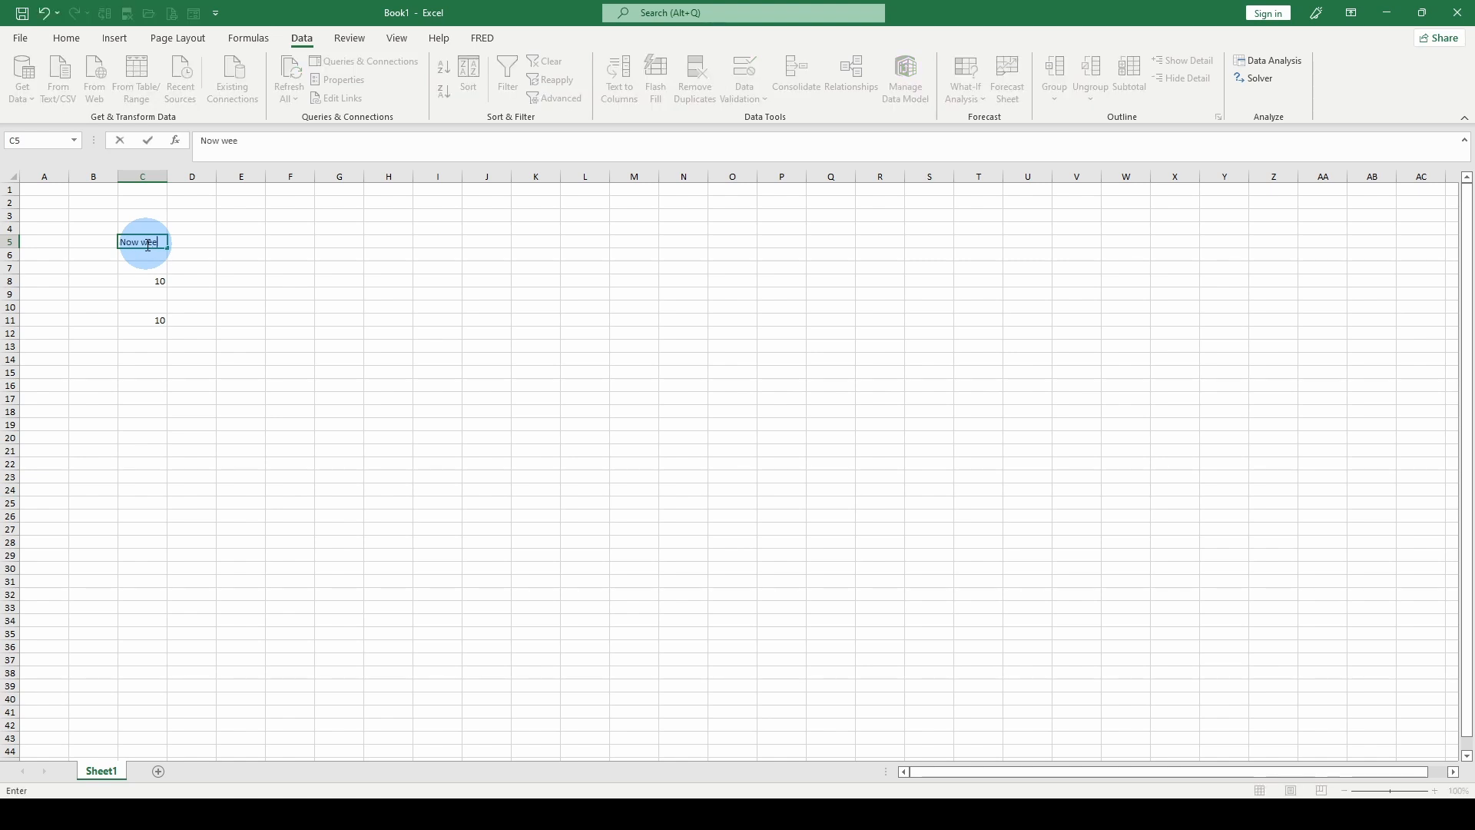
text(ow we have)
key(BackSpace)
text(have something here)
key(Return)
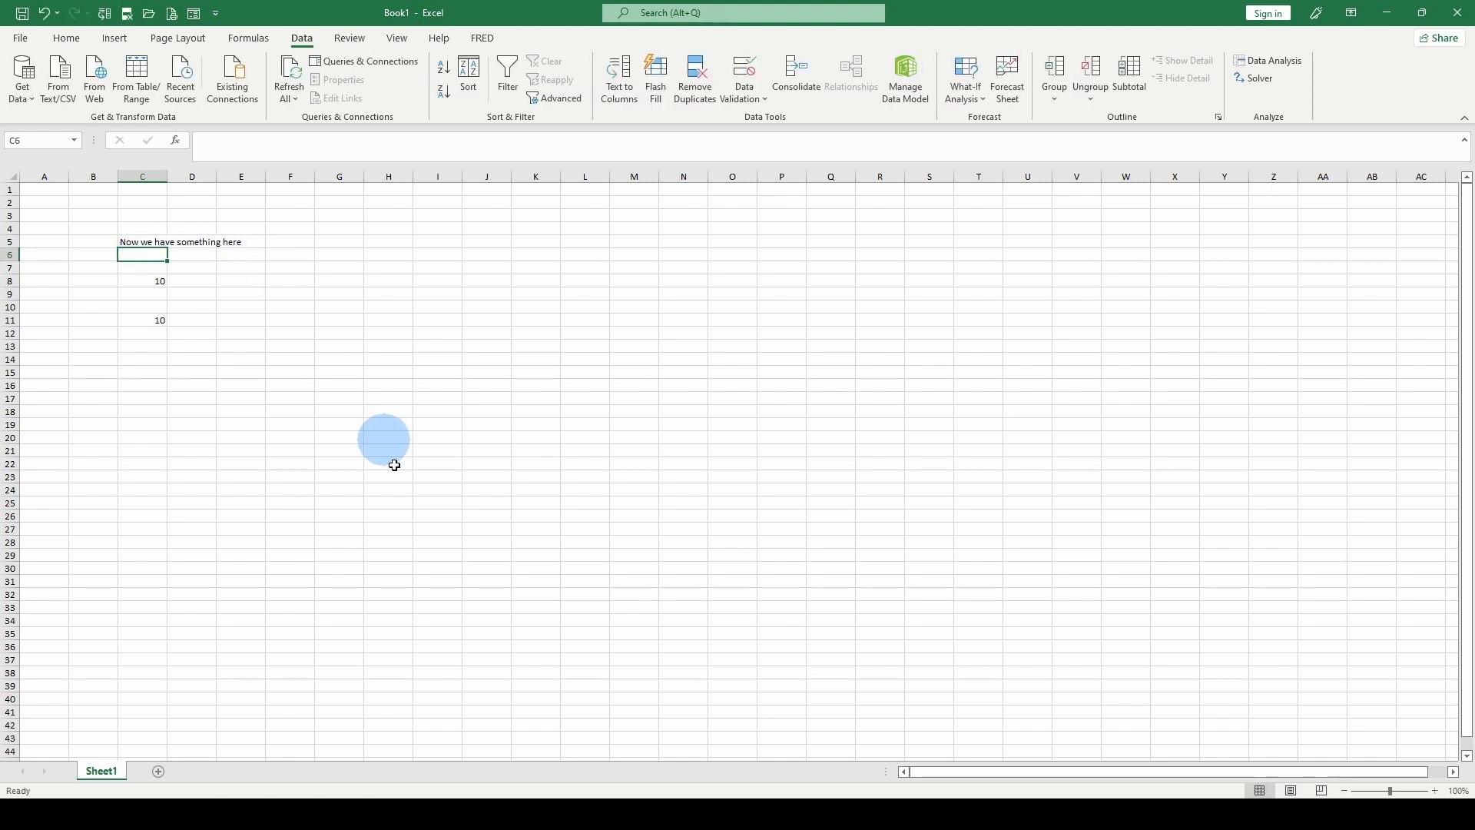
Step: Return to the 28.5 startup prompt workbook and change the source of its Book1.xlsx link to Workbook Link Example1
mouse_move(636, 812)
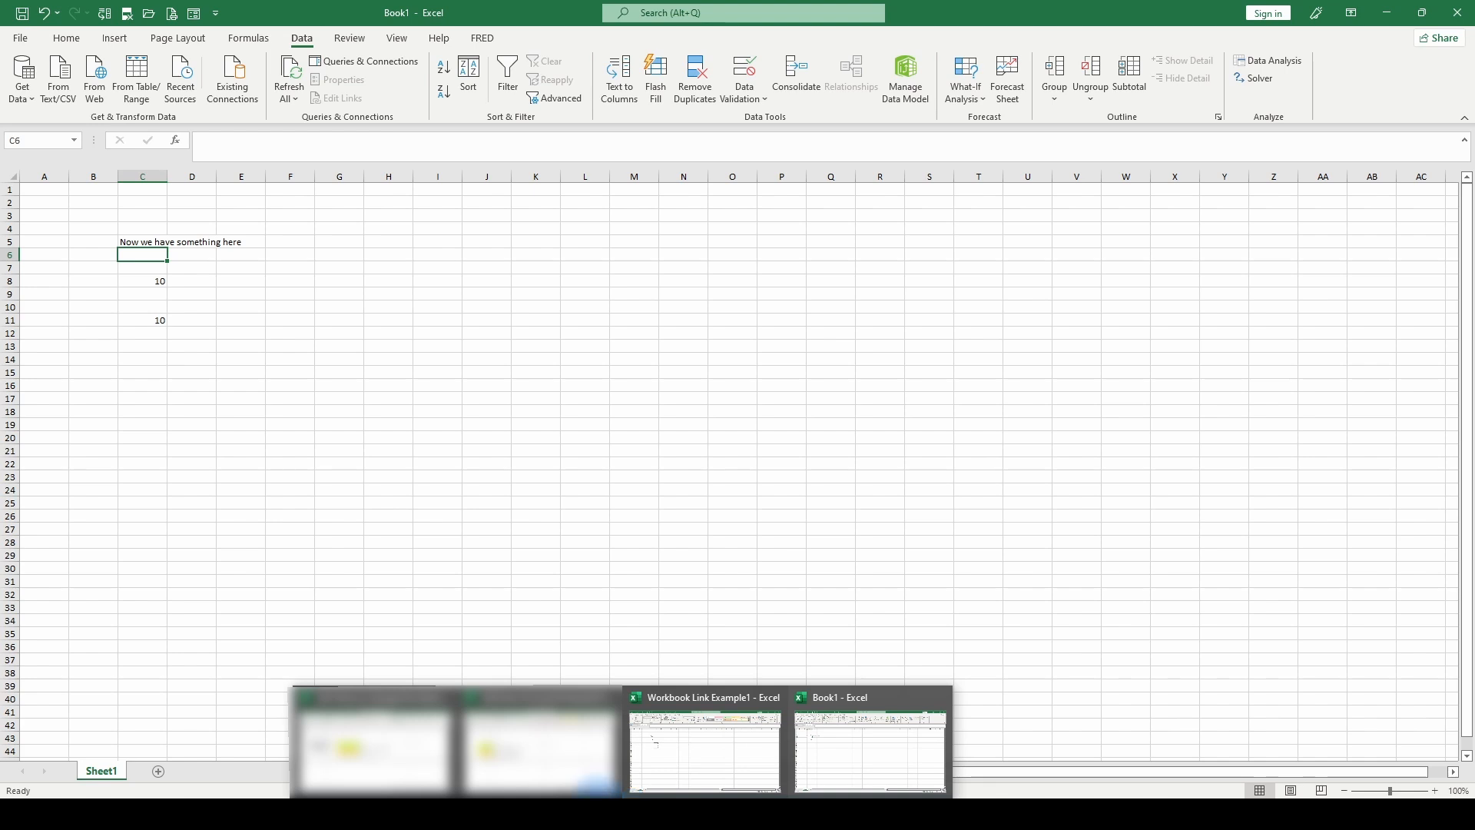
click(395, 750)
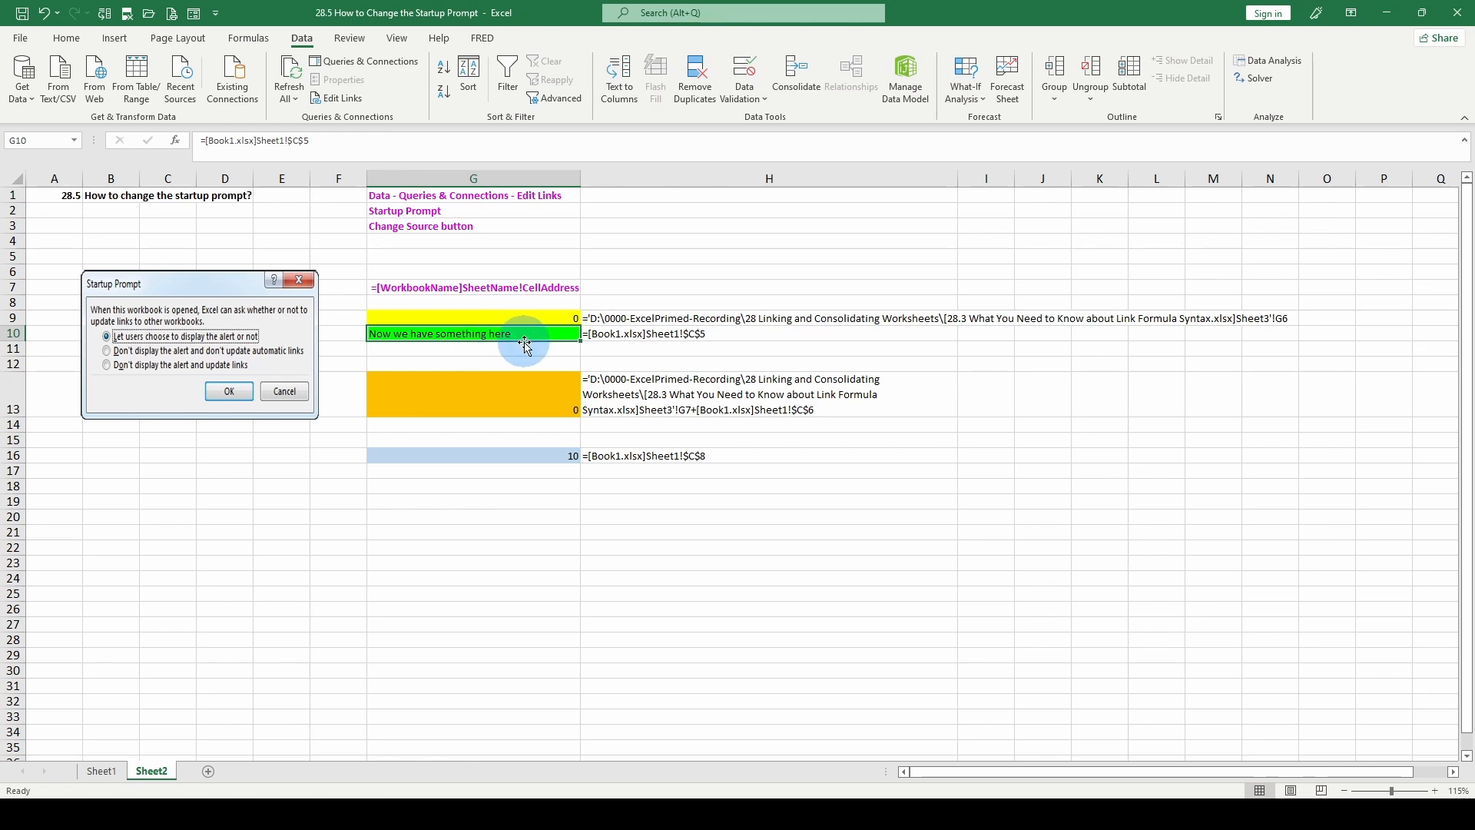
click(347, 100)
click(673, 361)
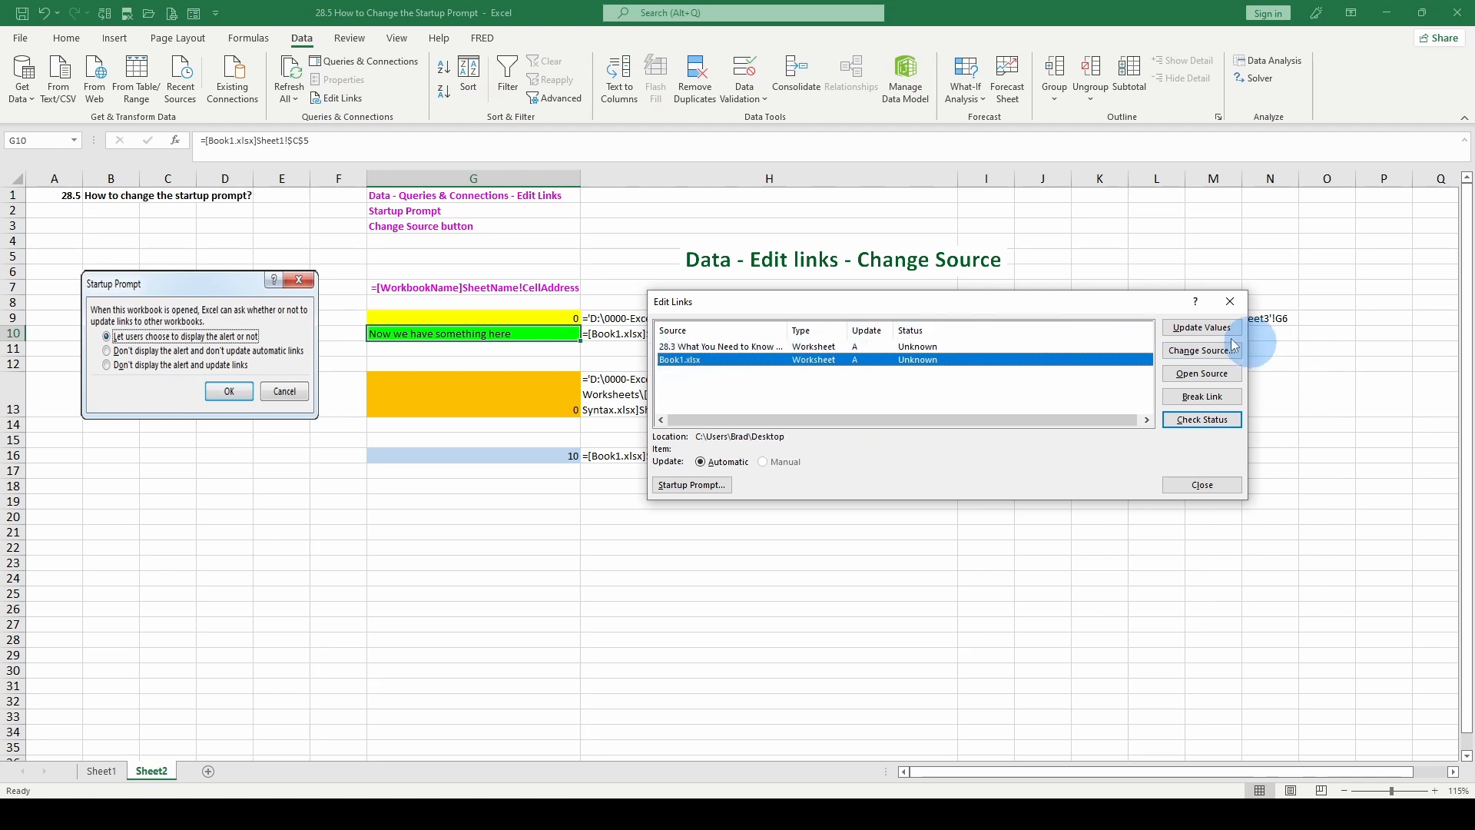
click(1203, 352)
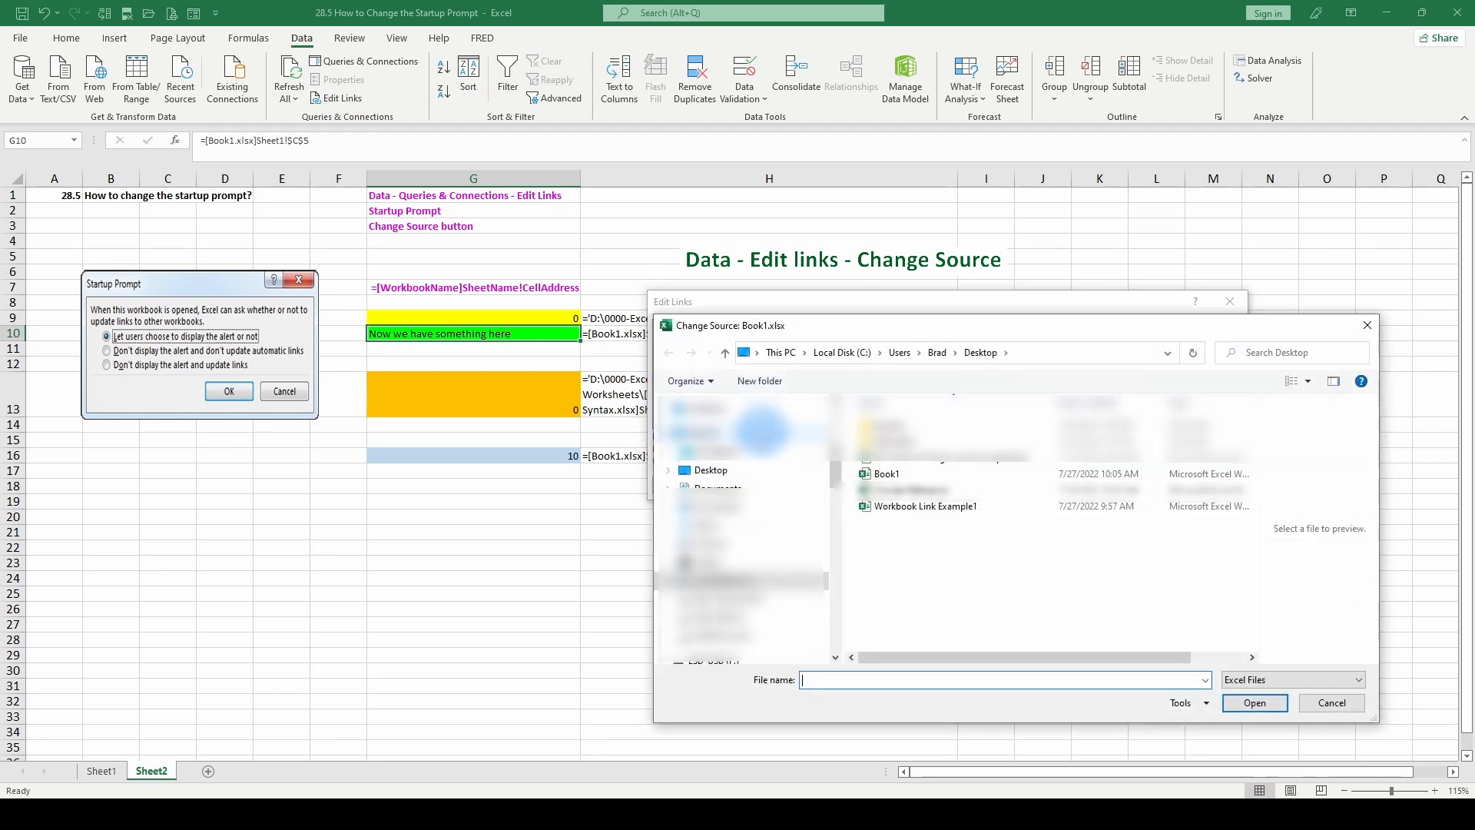
click(922, 507)
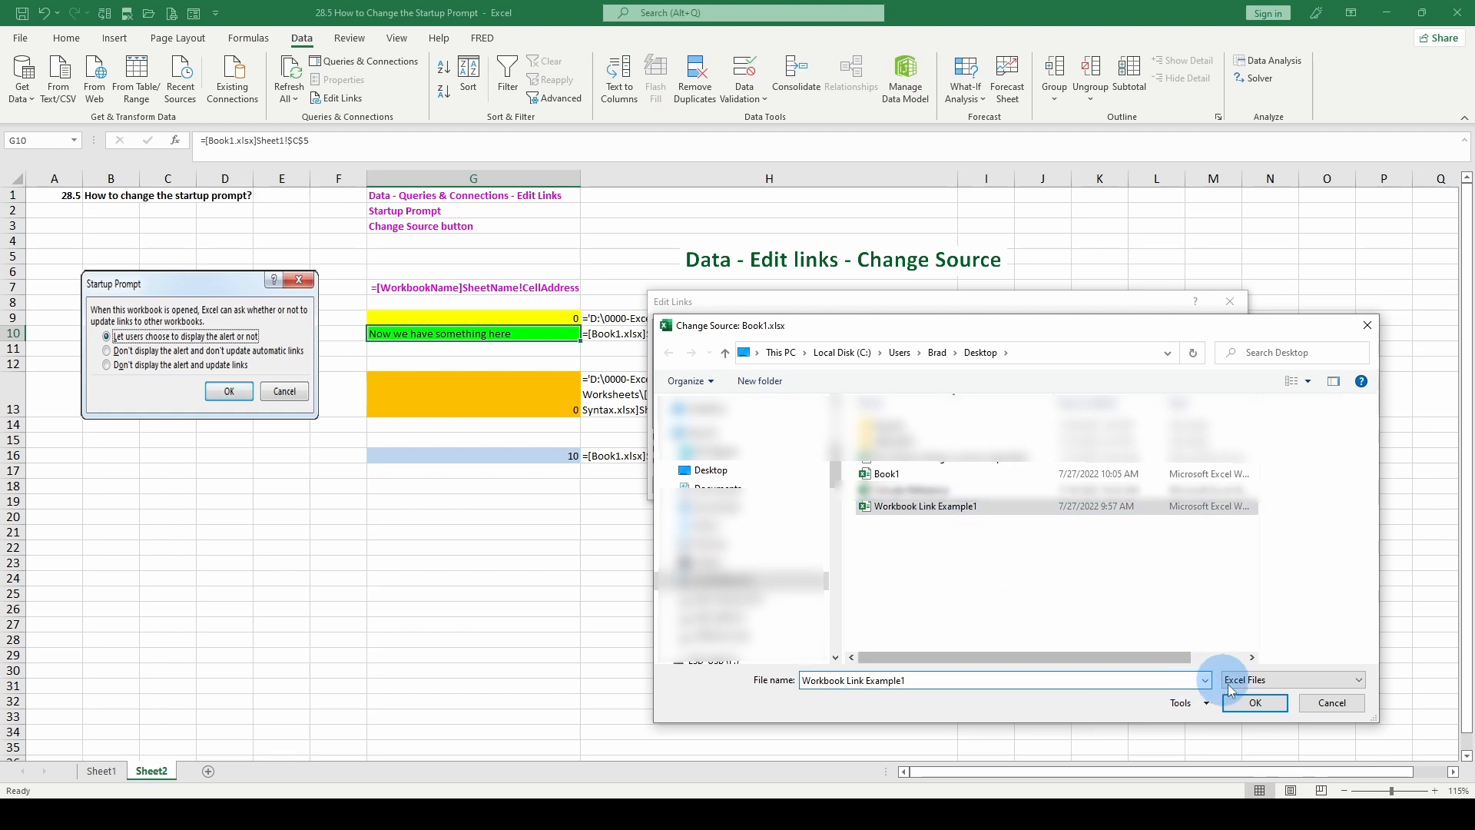
click(1249, 702)
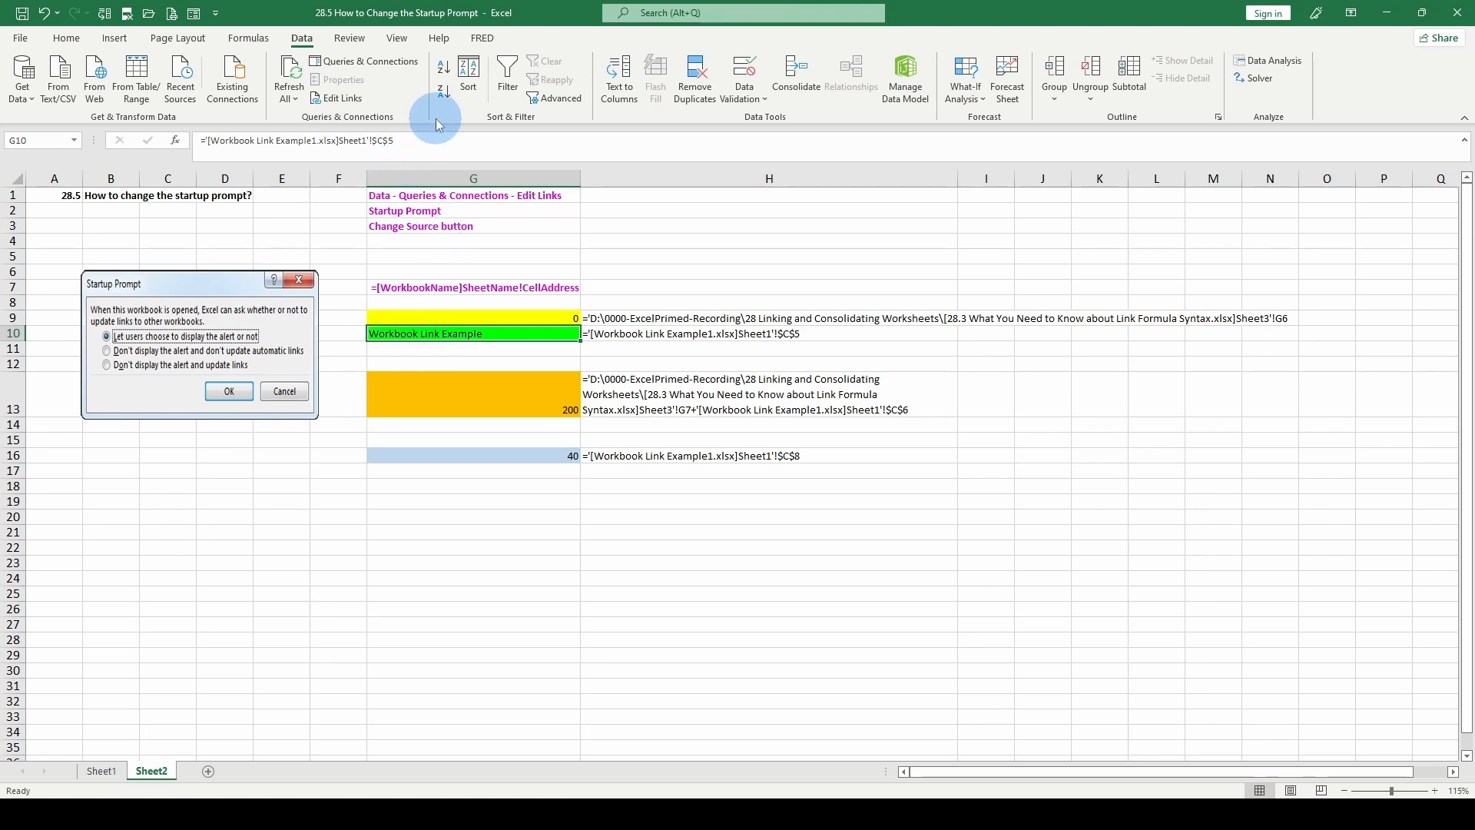
Step: Break the link to Workbook Link Example1.xlsx, converting its formulas to values
click(336, 99)
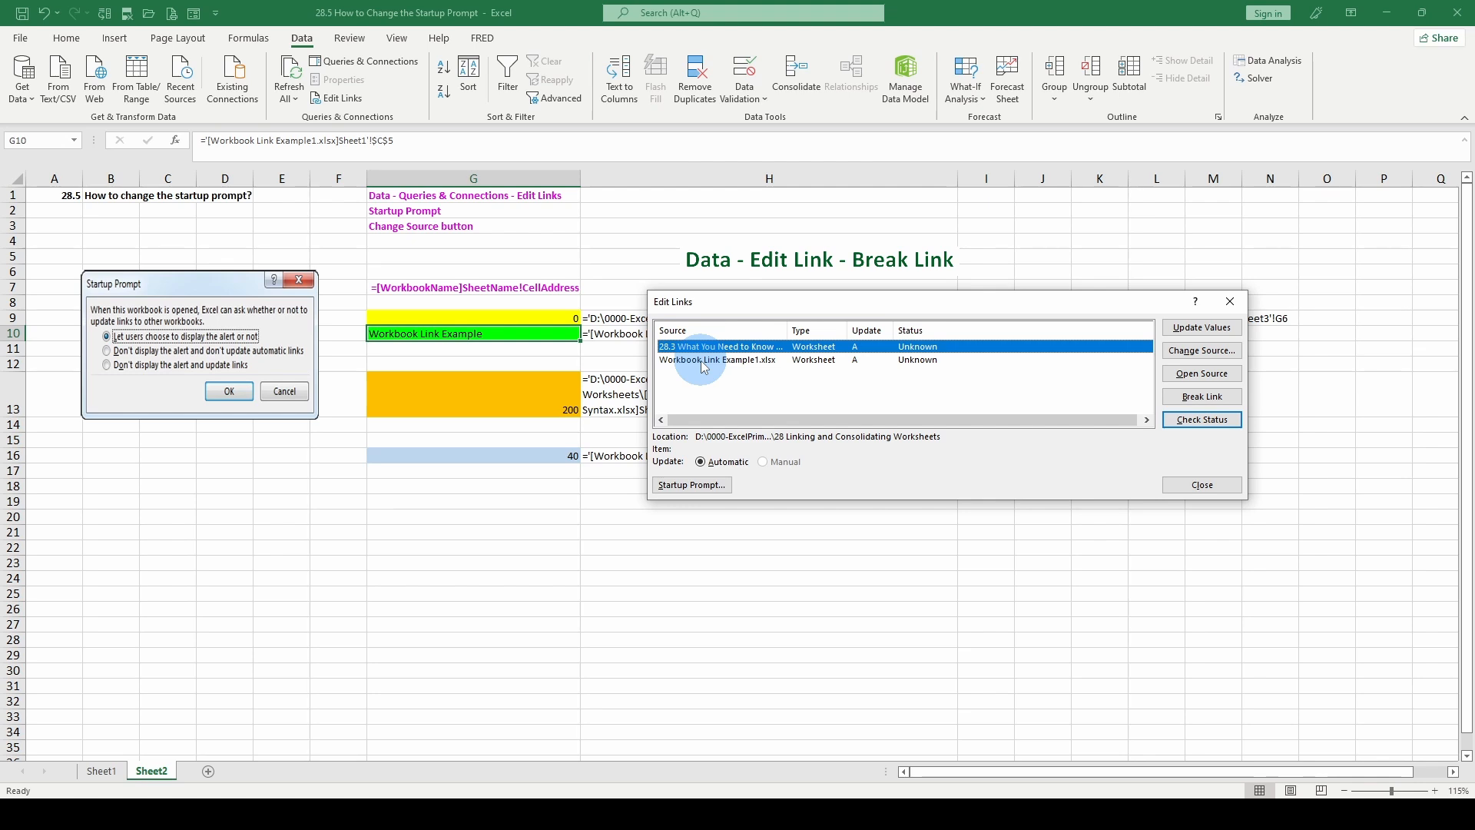
click(700, 361)
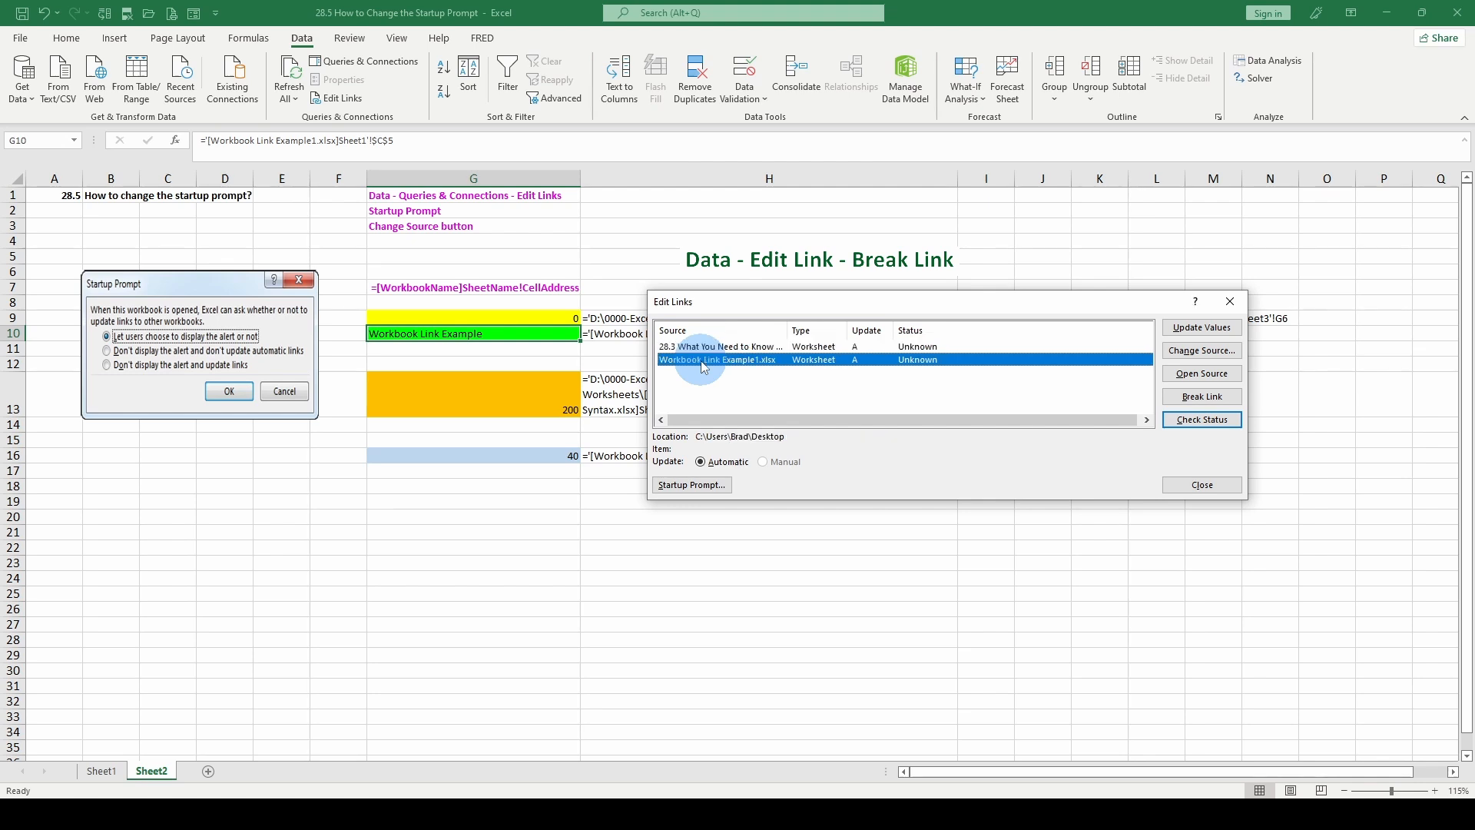
click(1202, 398)
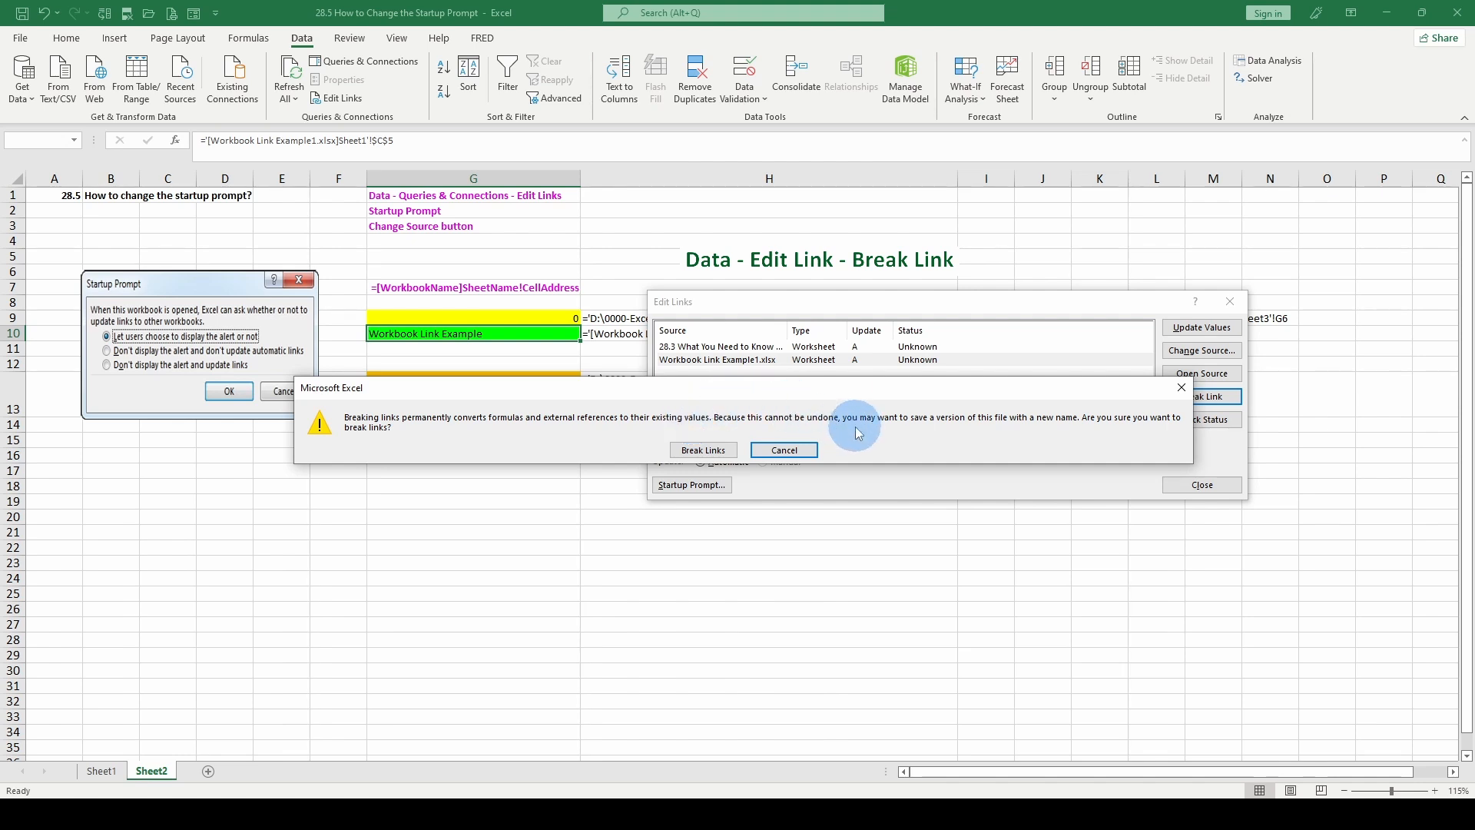
click(691, 451)
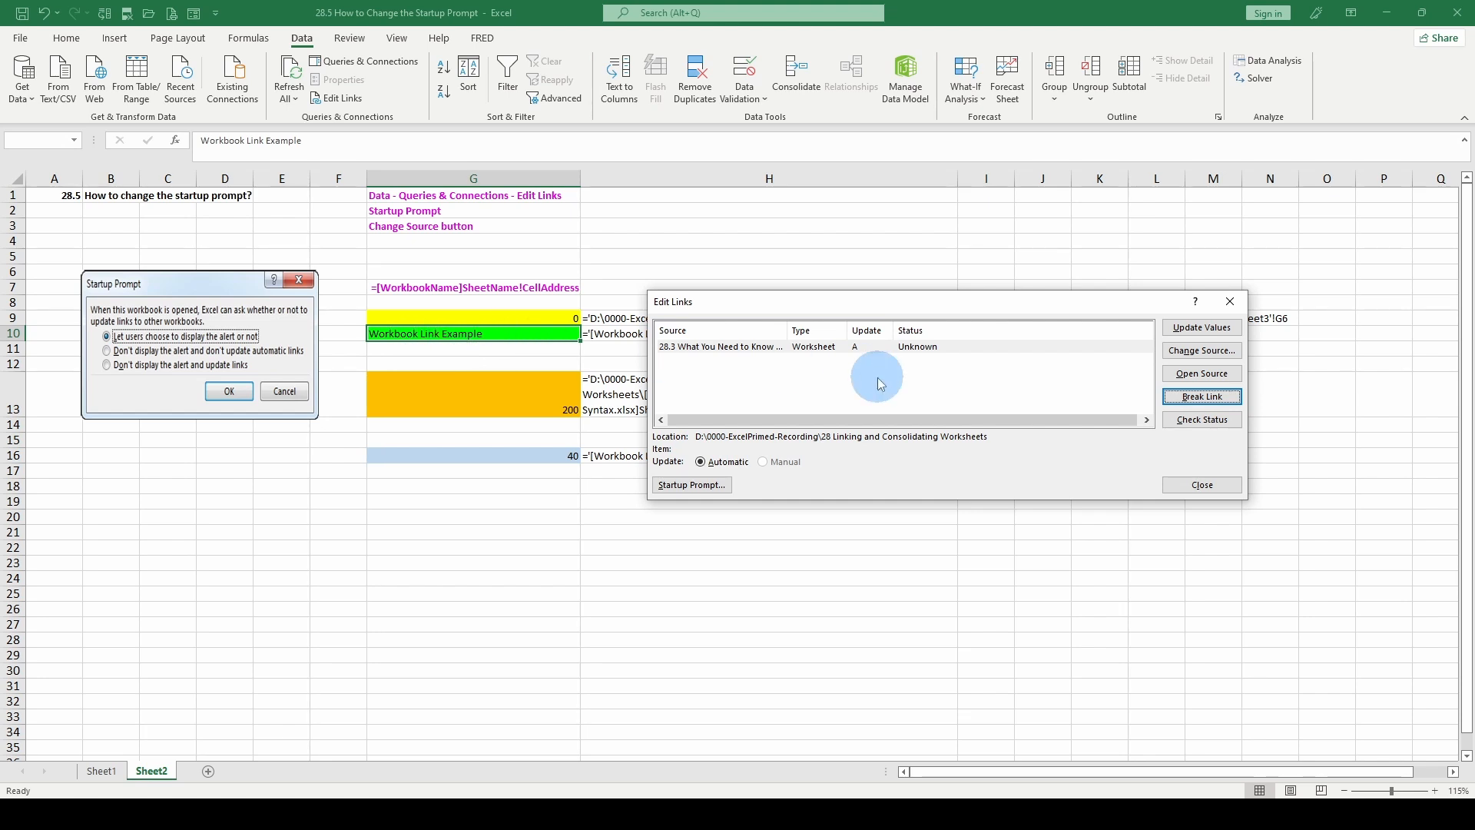
click(1202, 485)
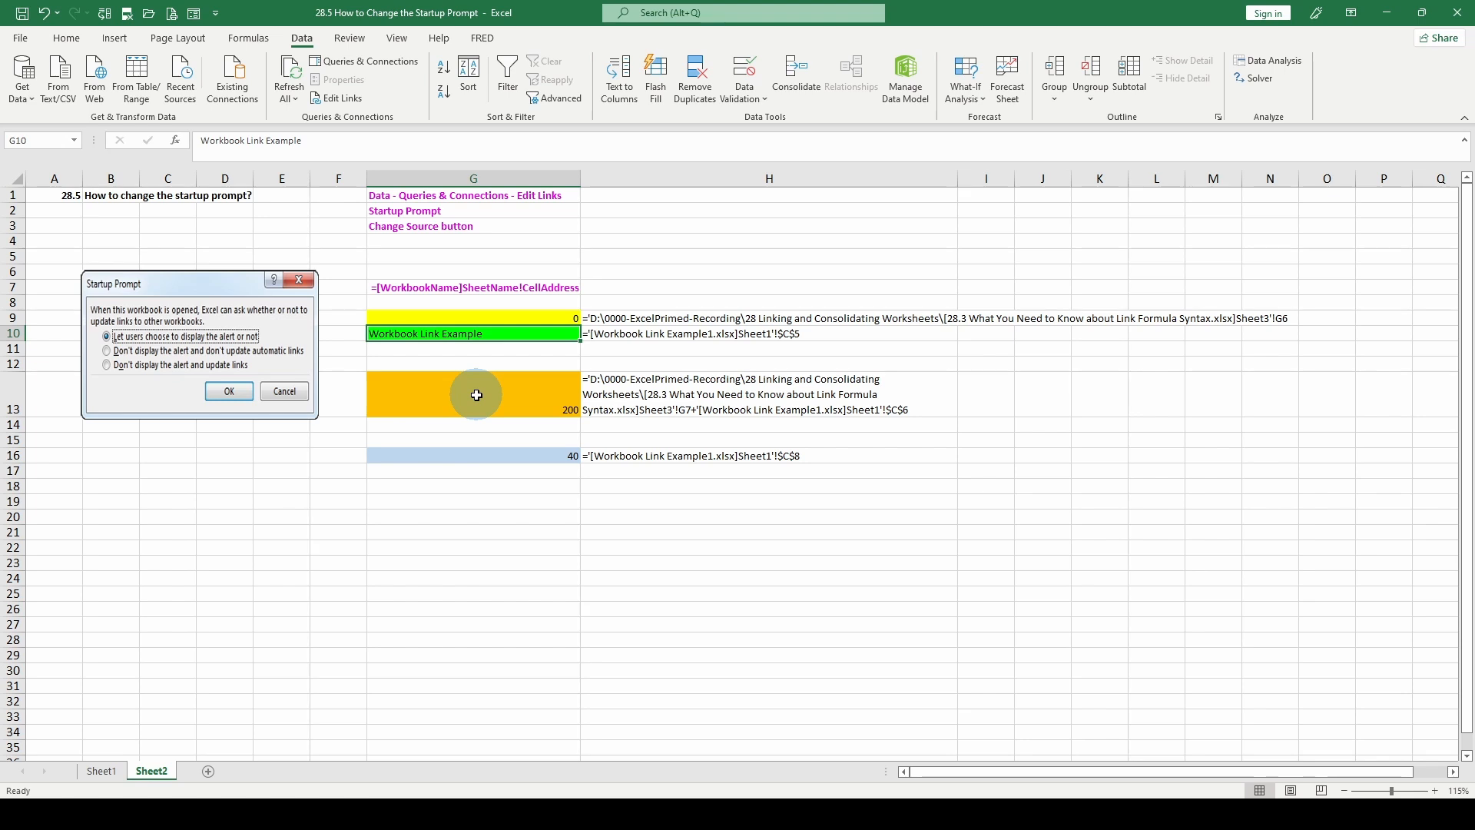
Step: Examine the formula text cells H10, H13 and H16 and the contents of linked cells G10 and G13
click(605, 337)
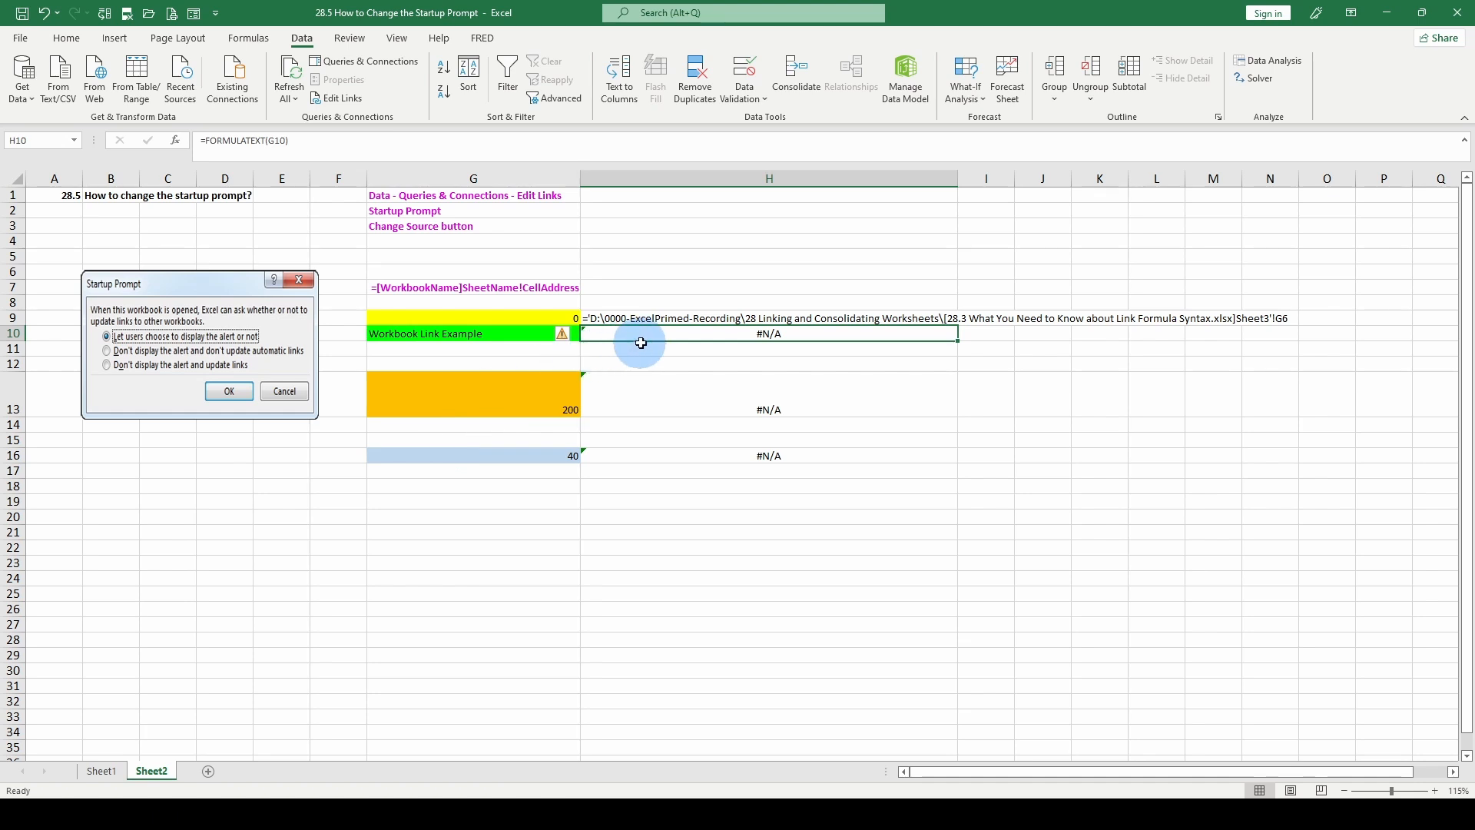
click(656, 405)
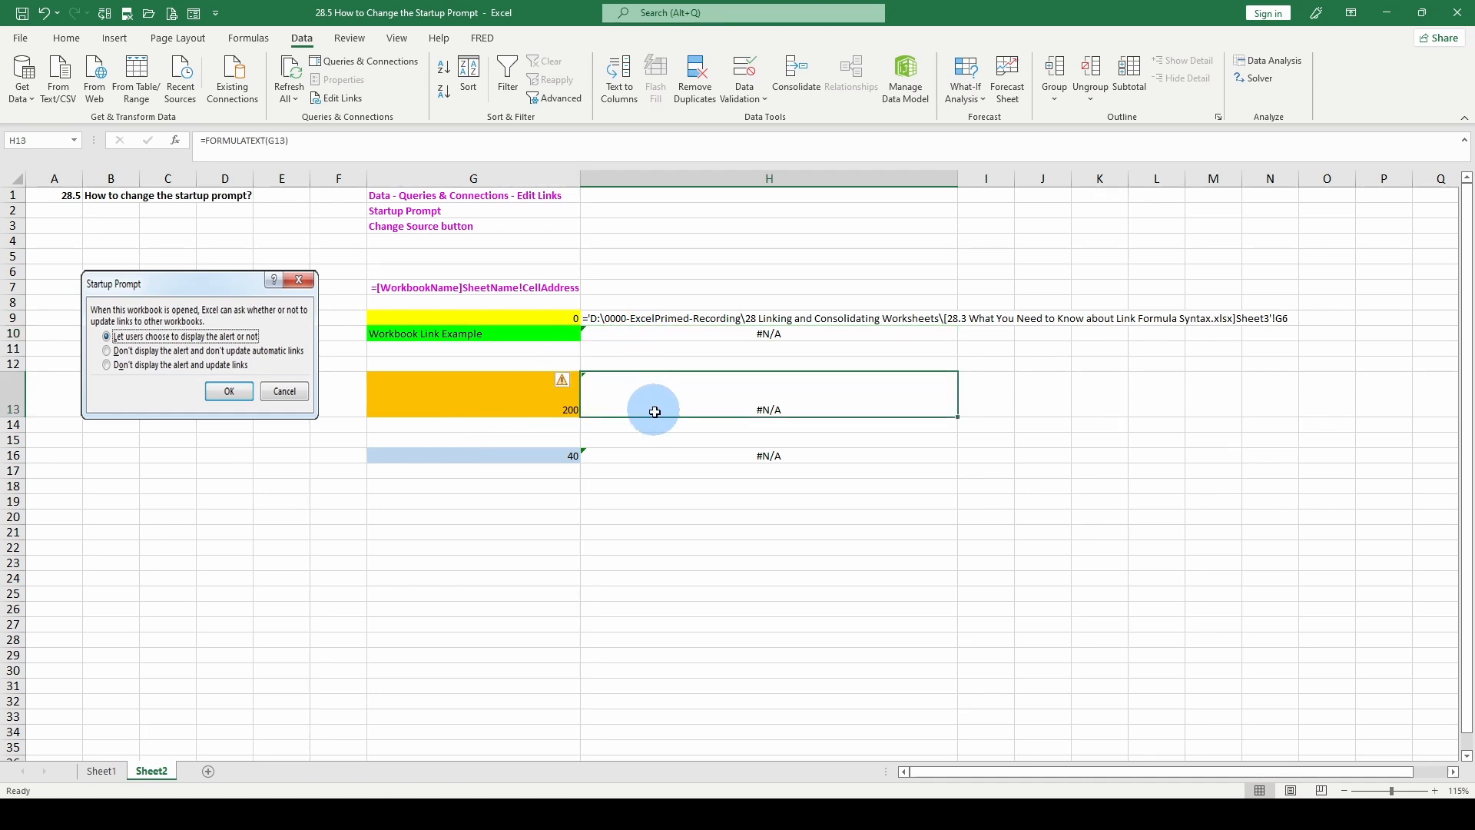
click(647, 459)
click(638, 409)
click(642, 455)
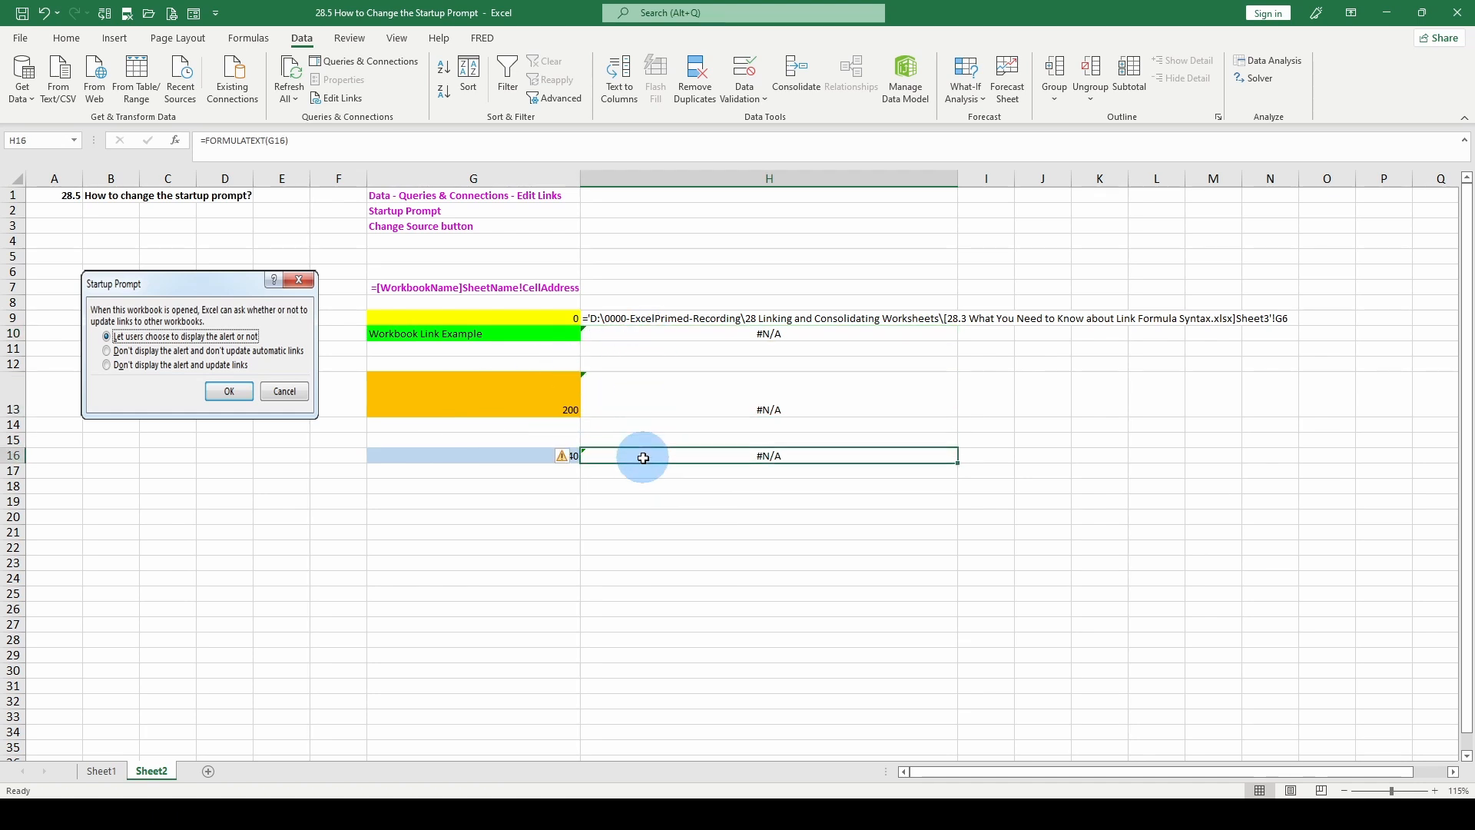
click(651, 333)
click(538, 333)
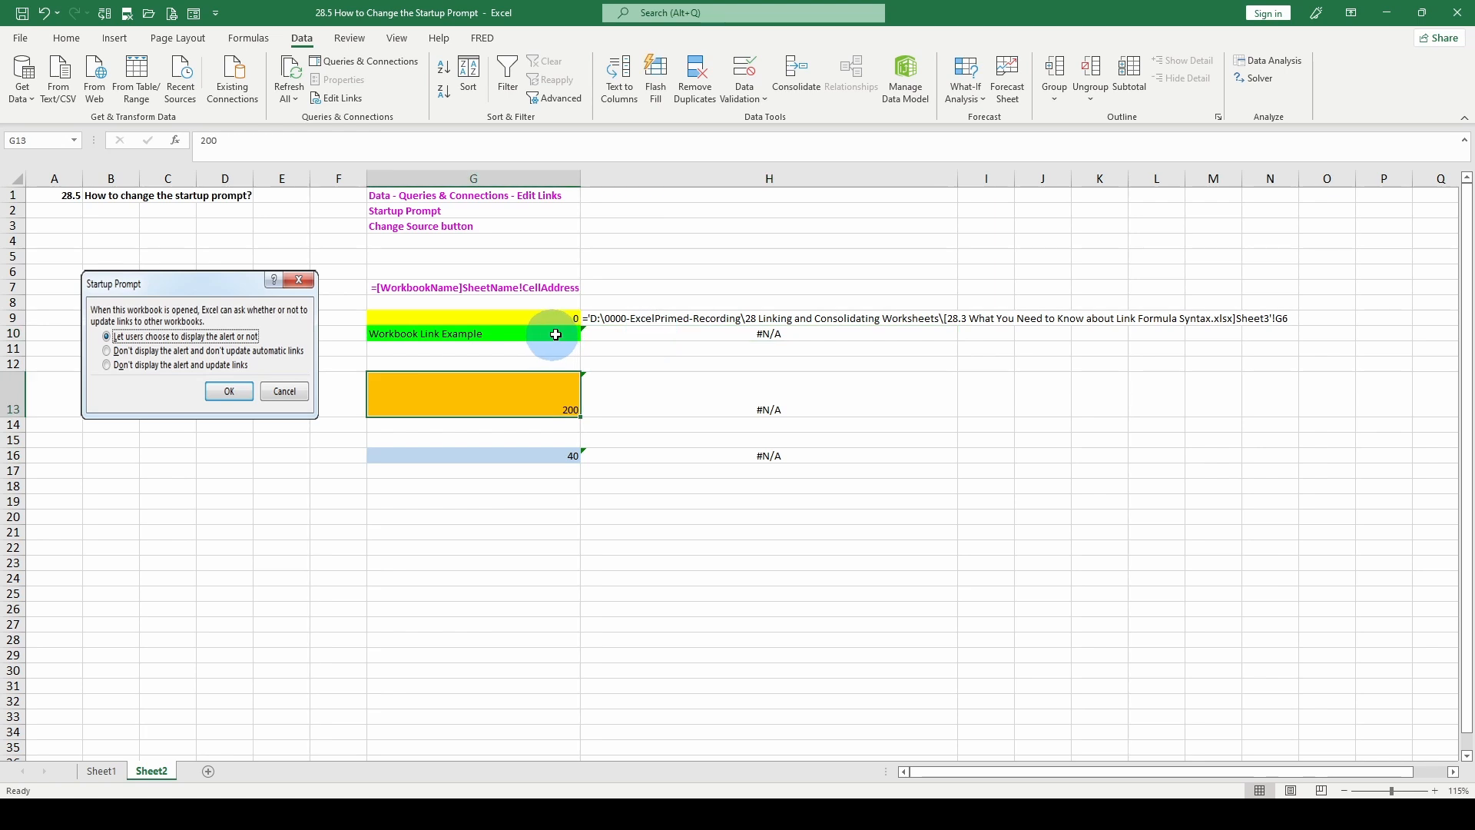
click(519, 388)
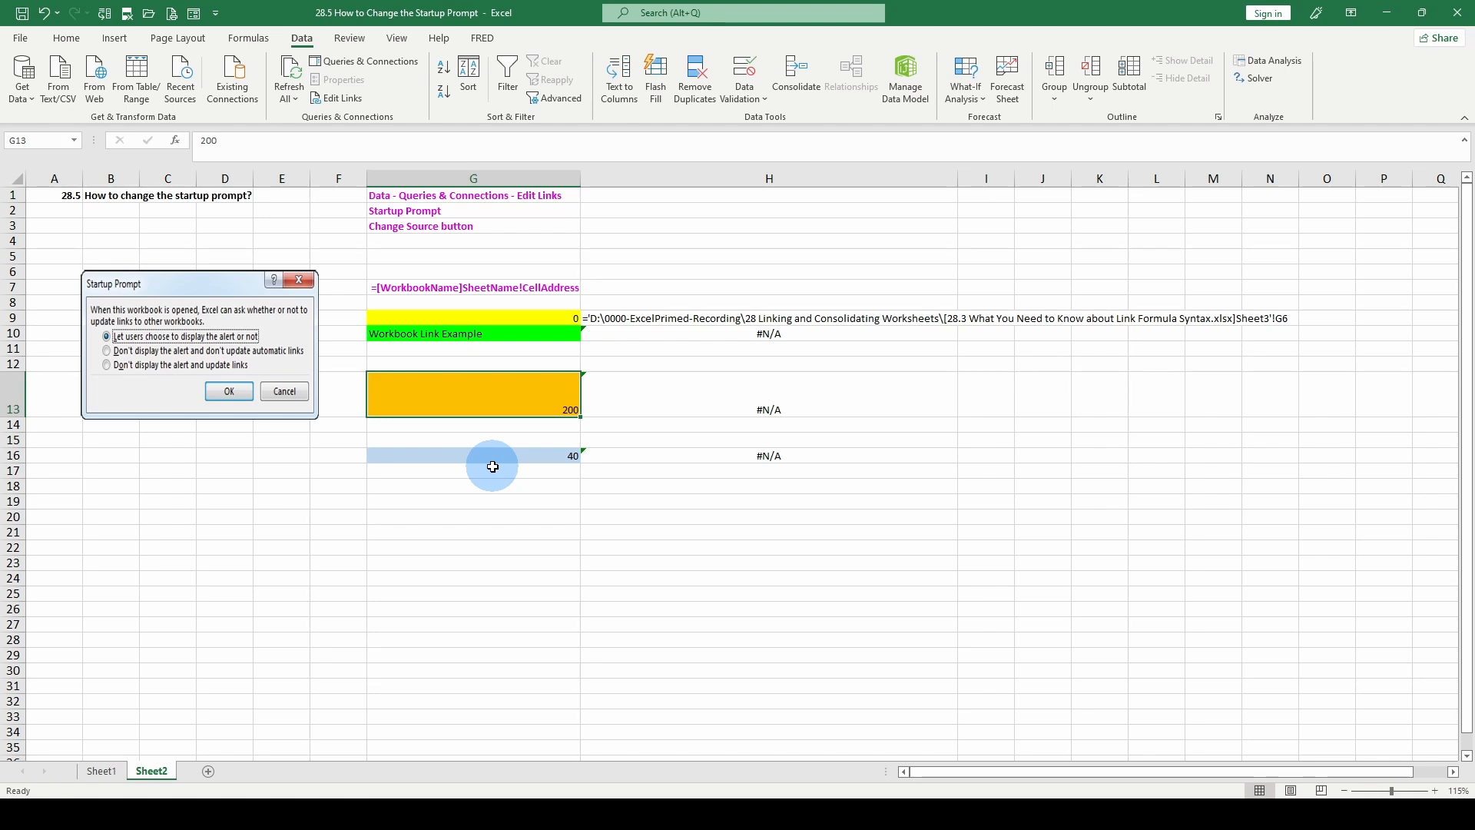
Step: Check the contents of cells G10, G13 and G16 on Sheet2 to see whether they still hold link formulas
click(434, 336)
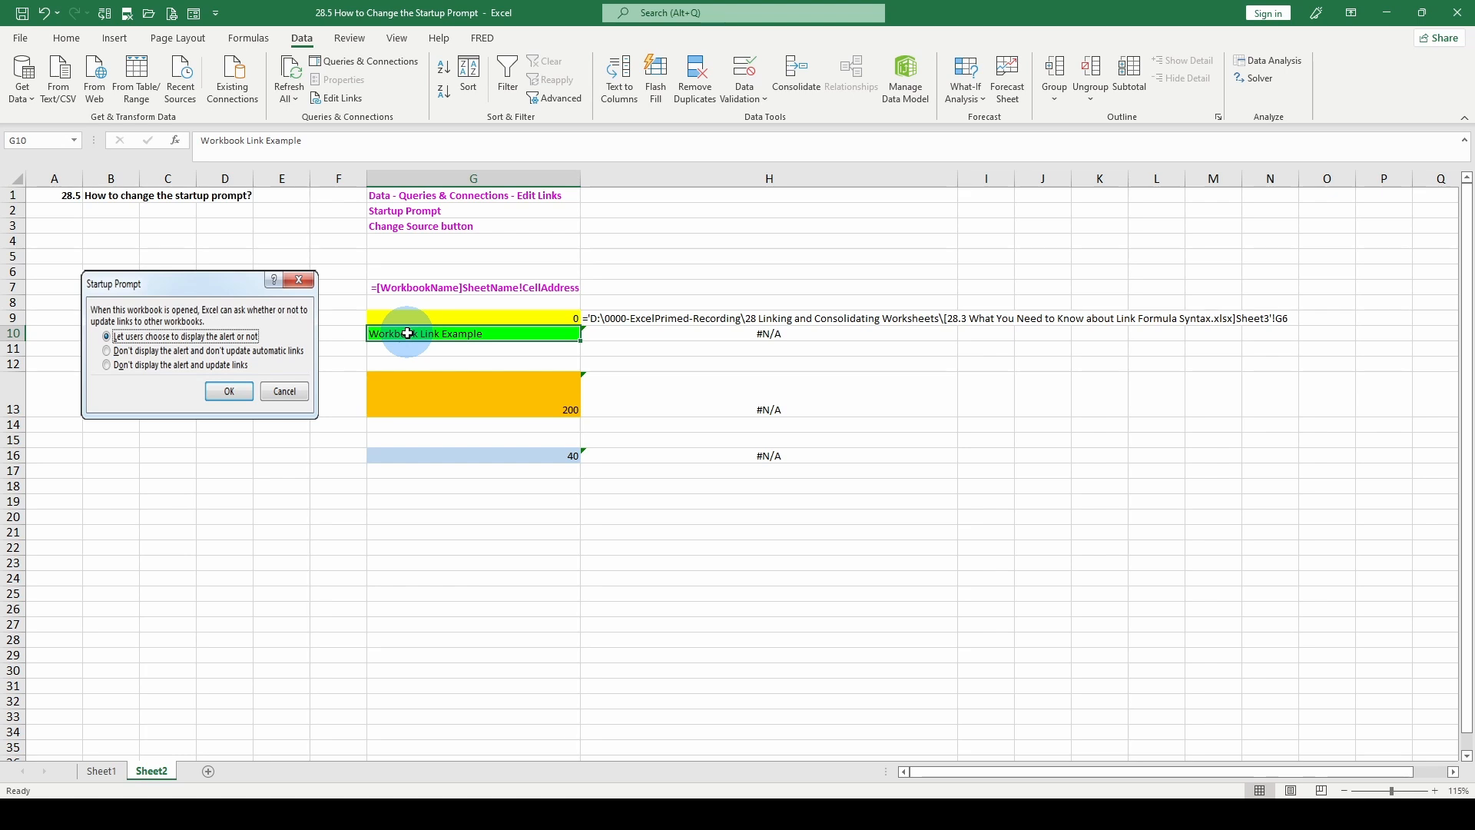
click(418, 382)
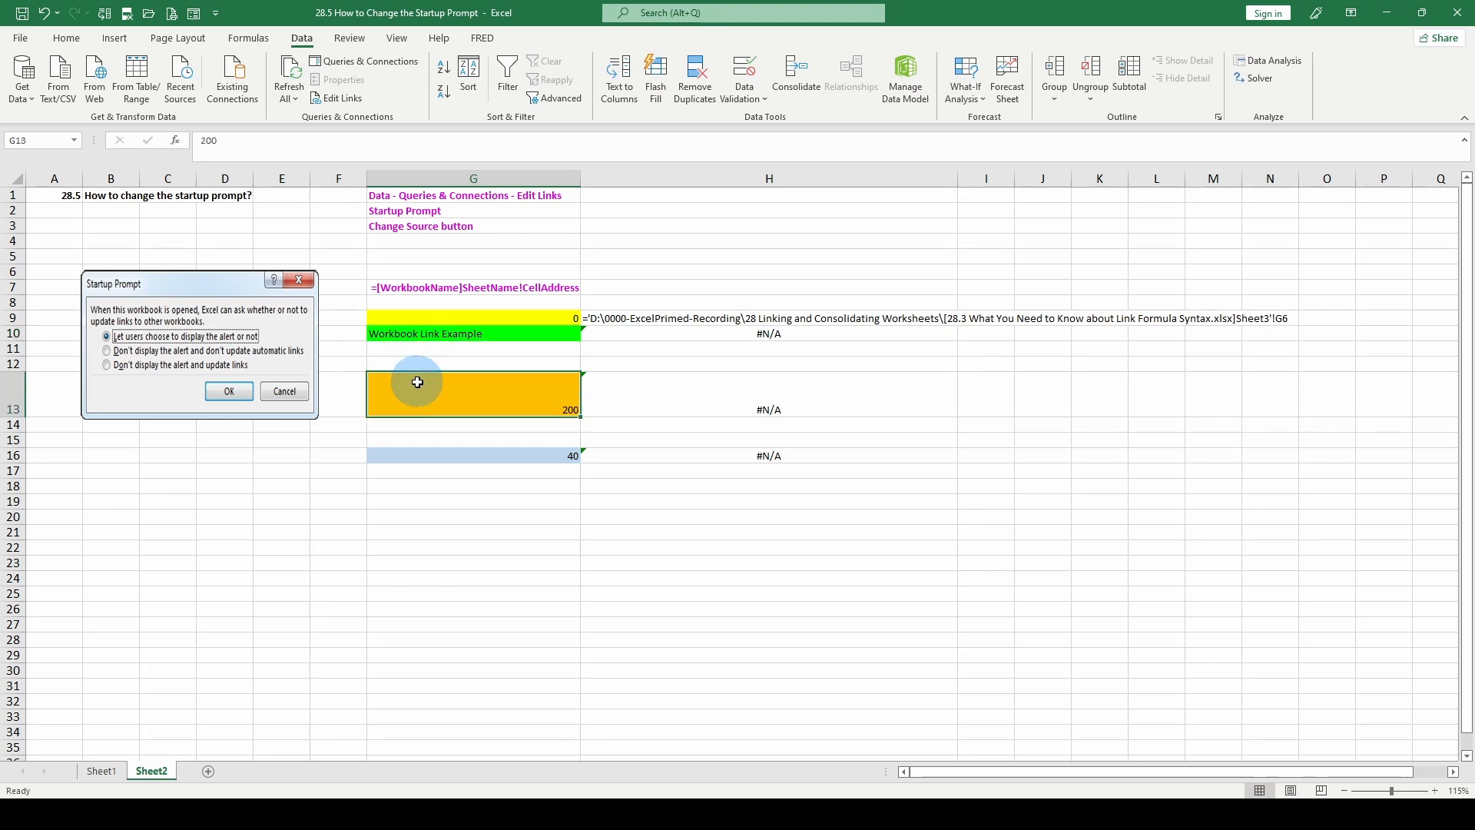
click(412, 457)
click(439, 404)
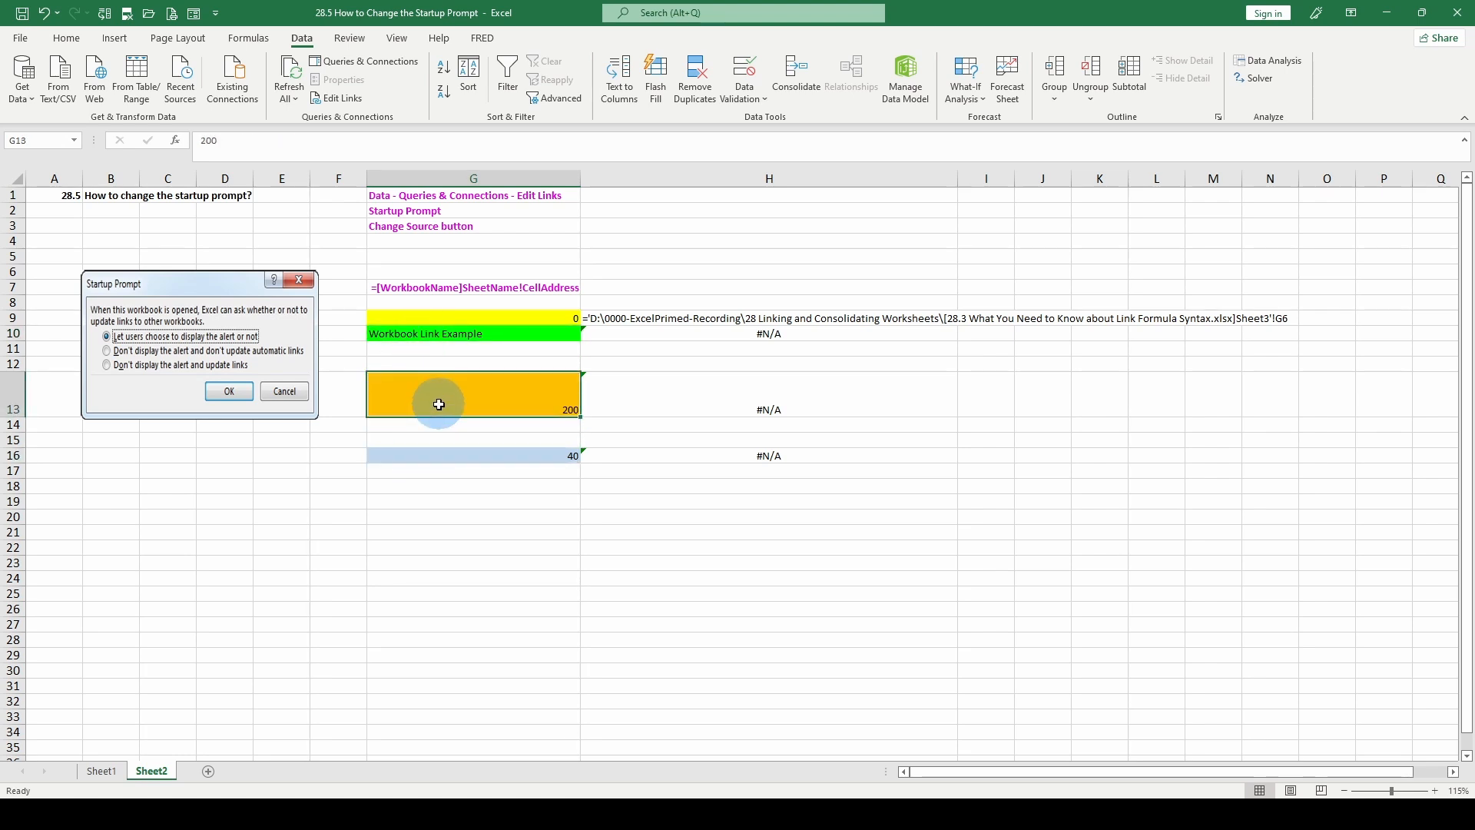
click(435, 457)
click(463, 413)
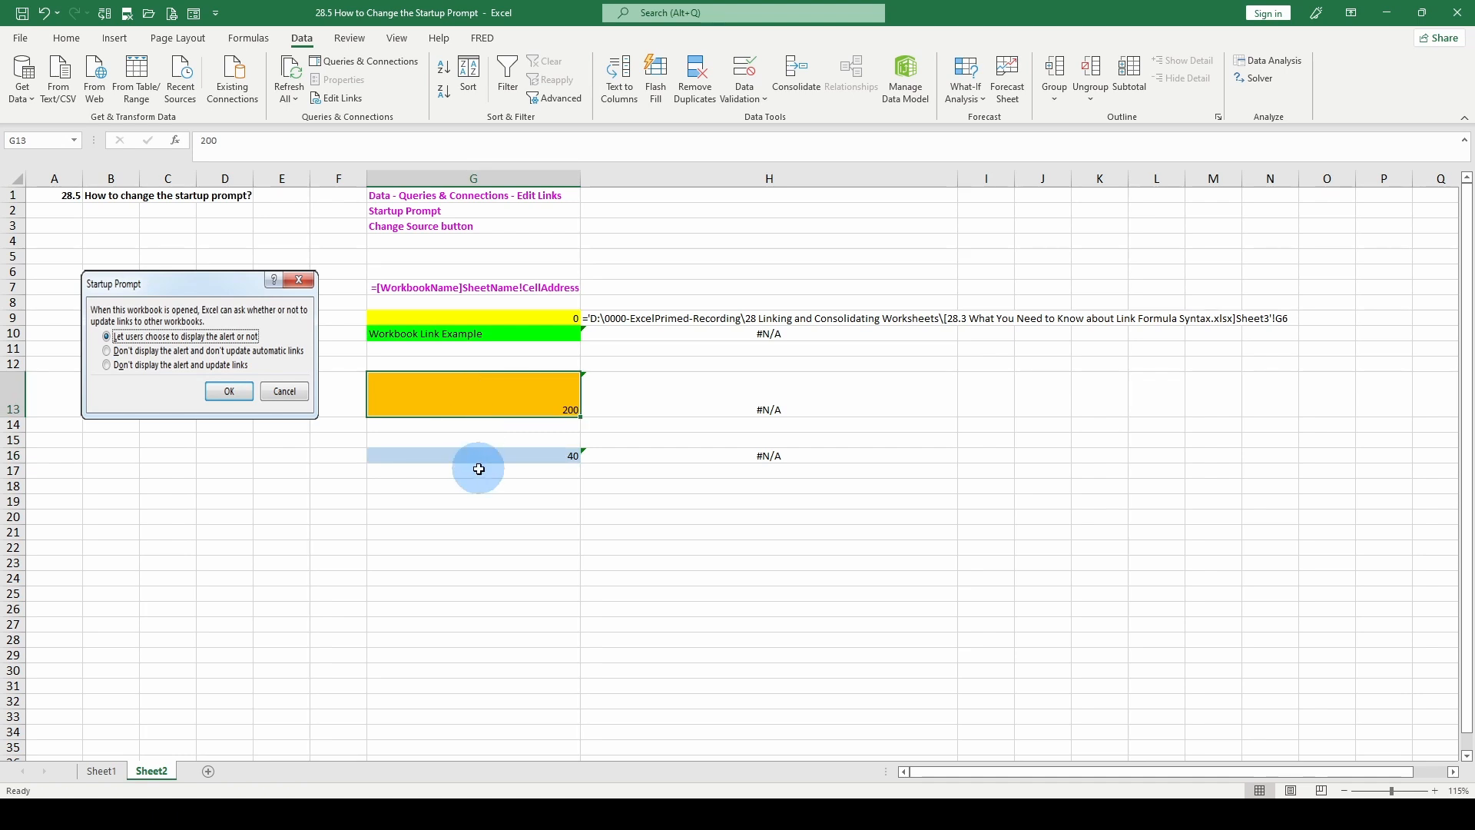
click(480, 456)
click(499, 407)
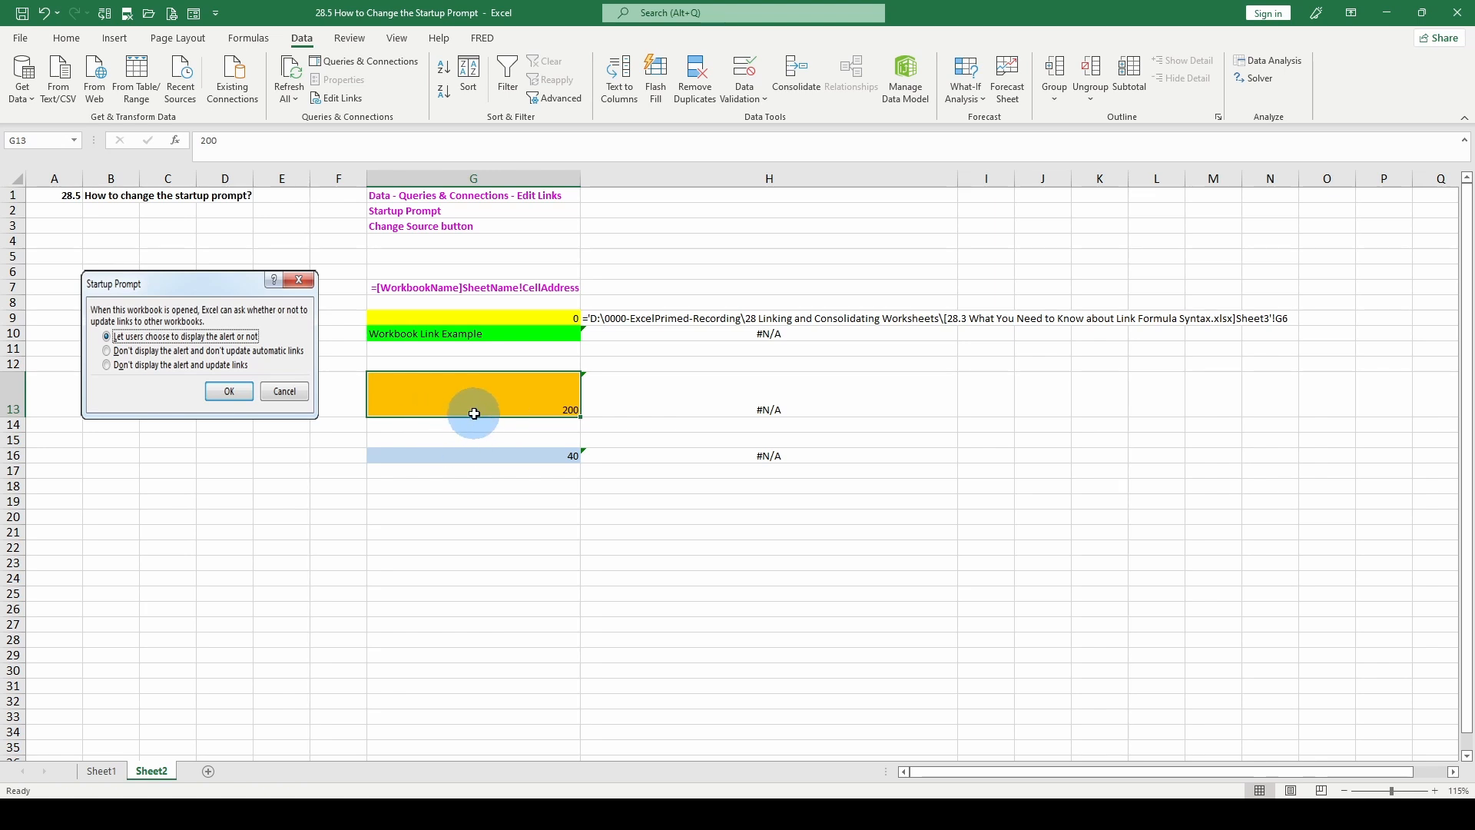
click(477, 455)
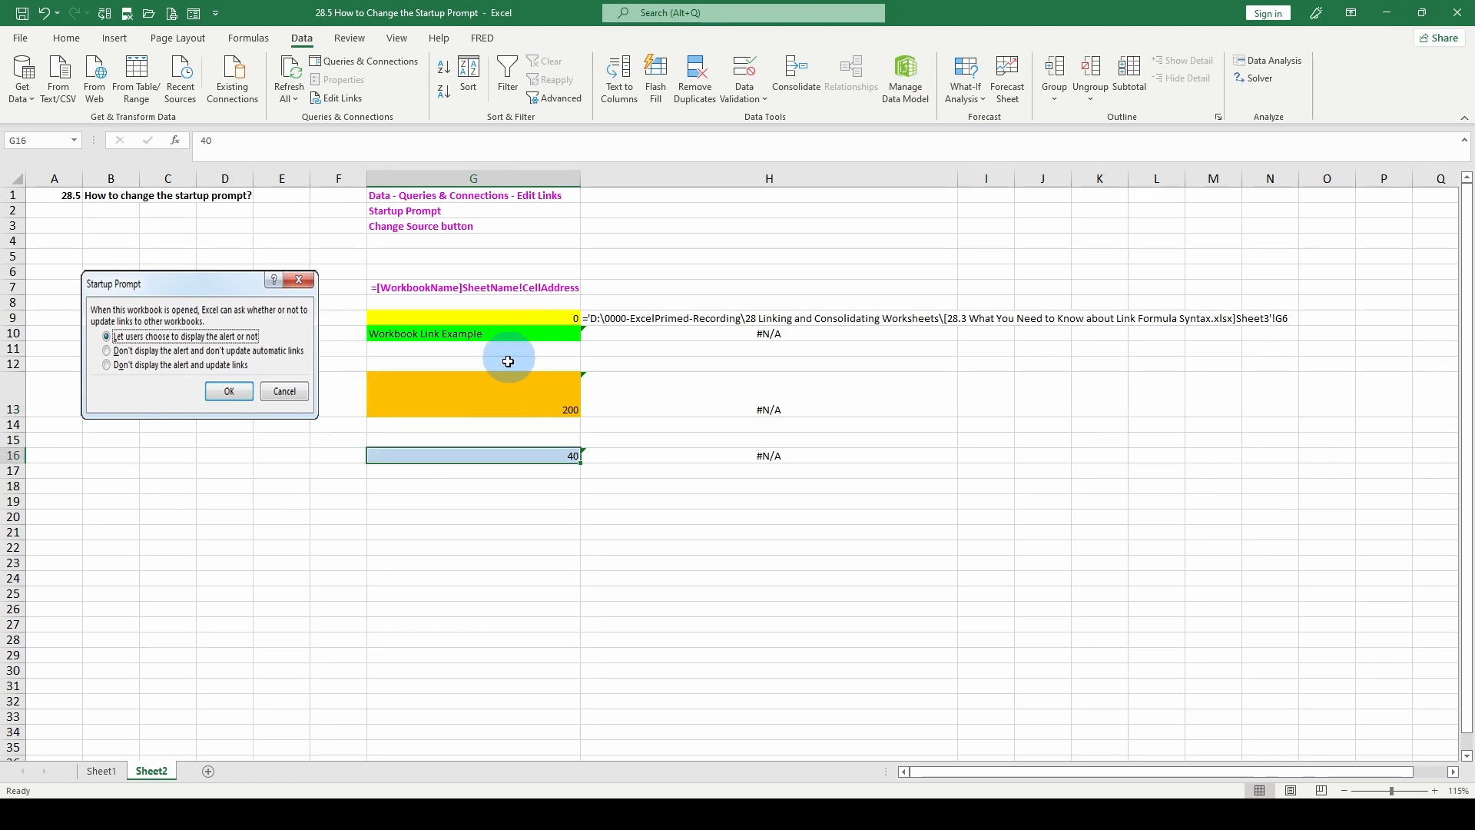
click(495, 378)
click(513, 460)
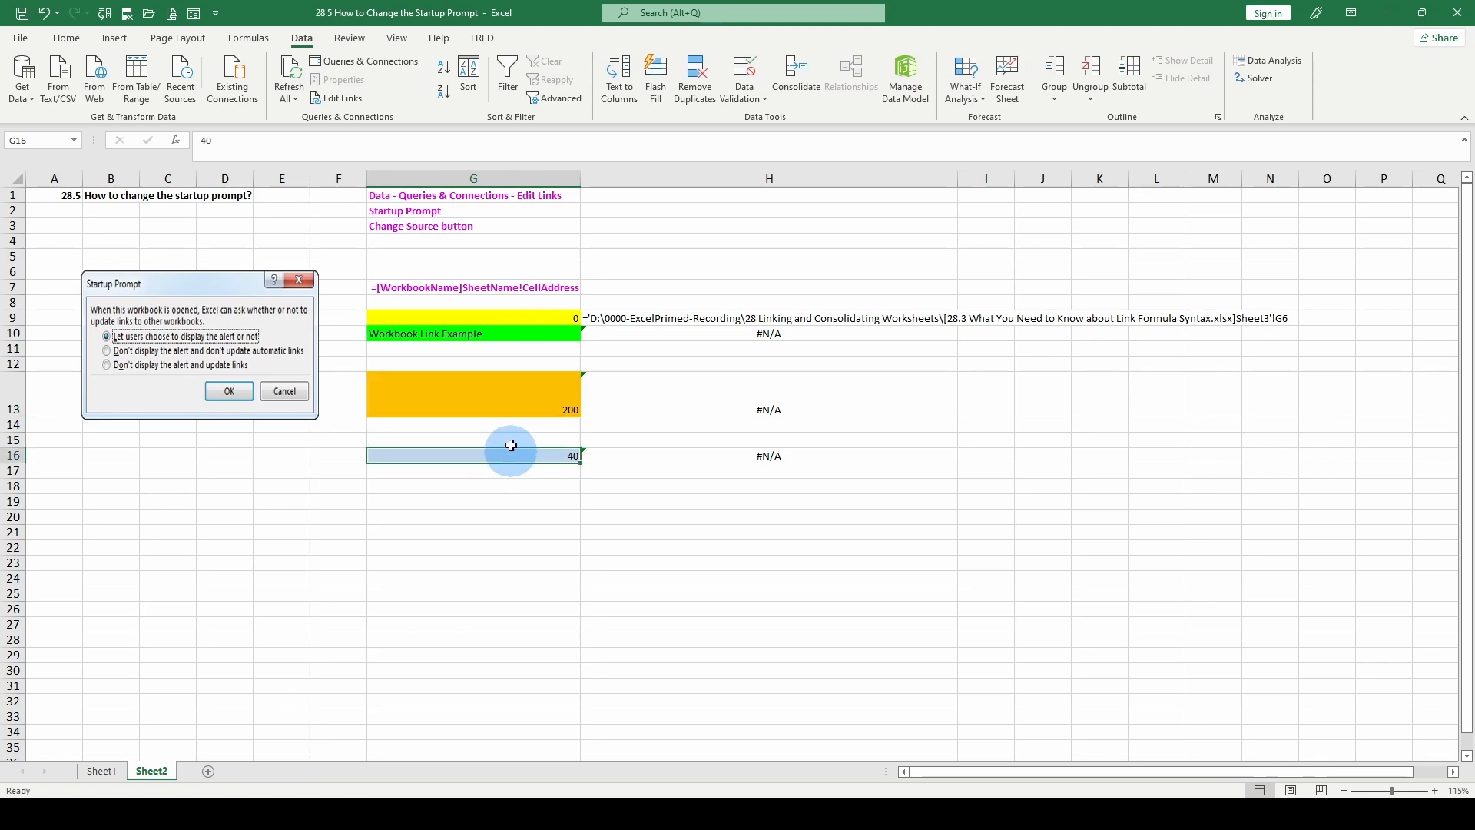